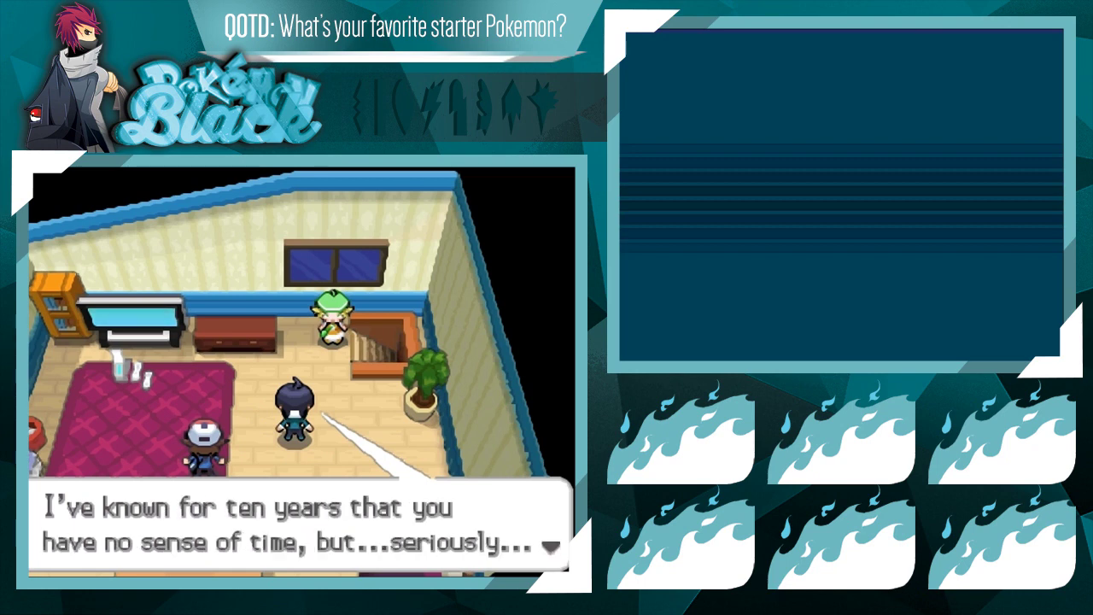
- Advance through the friends' bedroom conversation about the gift box until the character can move freely
{"action": "key", "text": "x"}
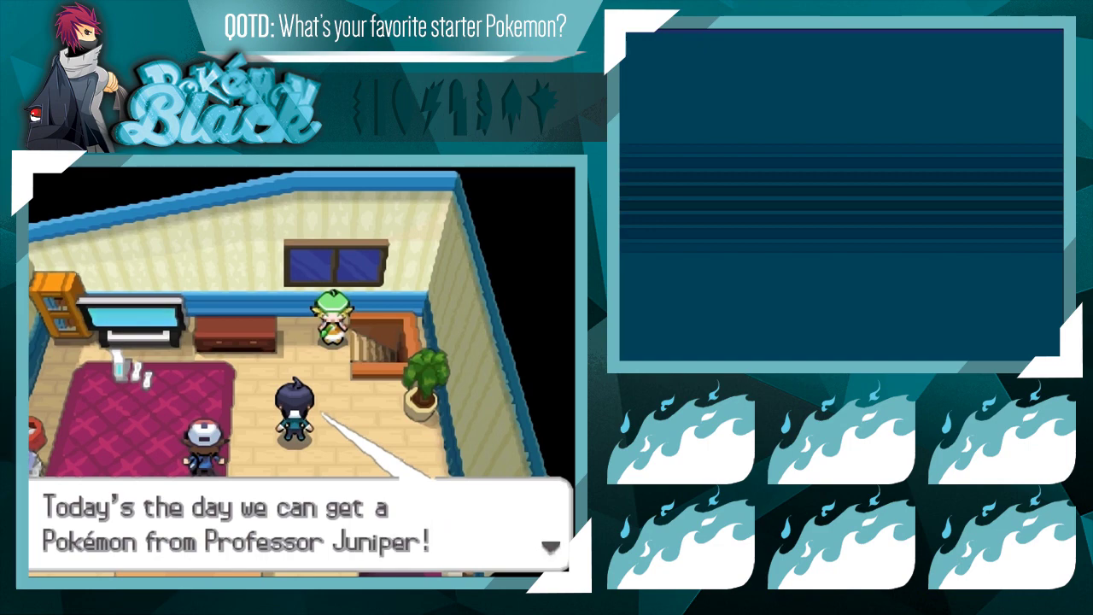
{"action": "key", "text": "x"}
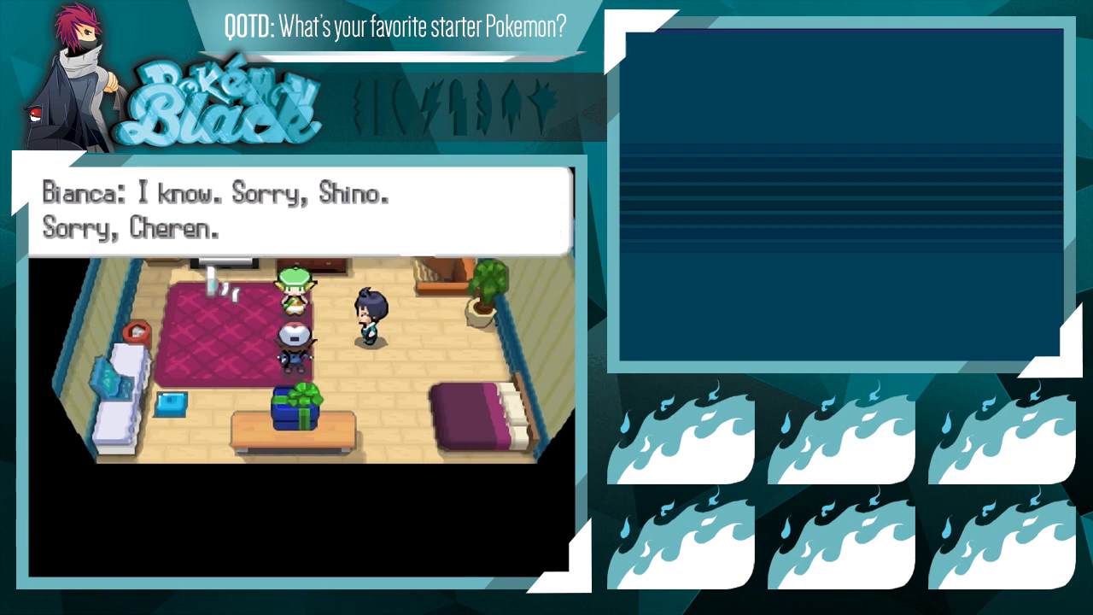
{"action": "key", "text": "x"}
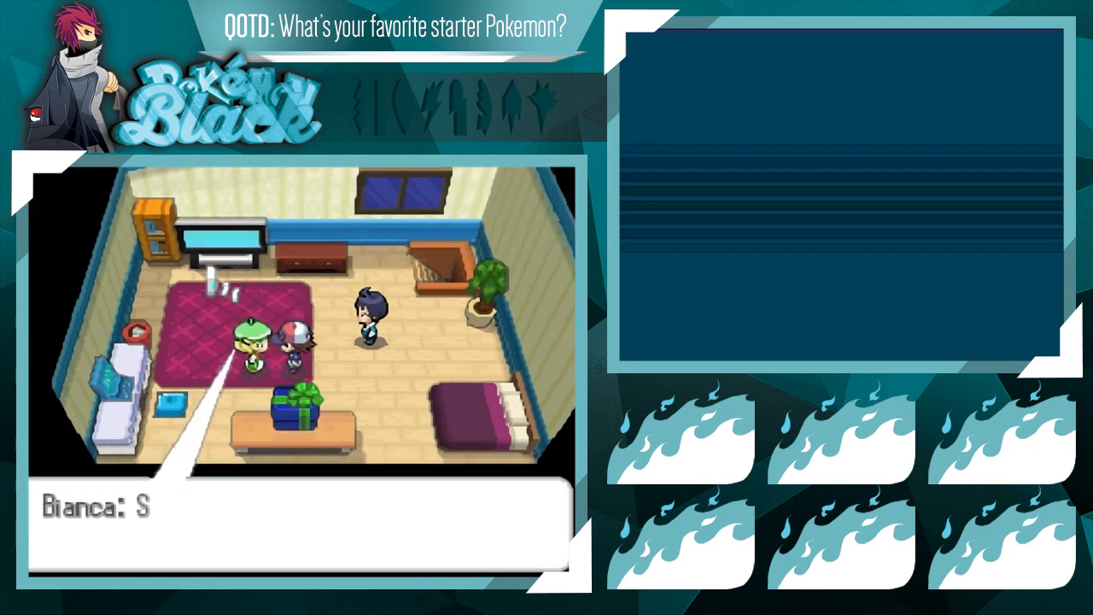
{"action": "key", "text": "x"}
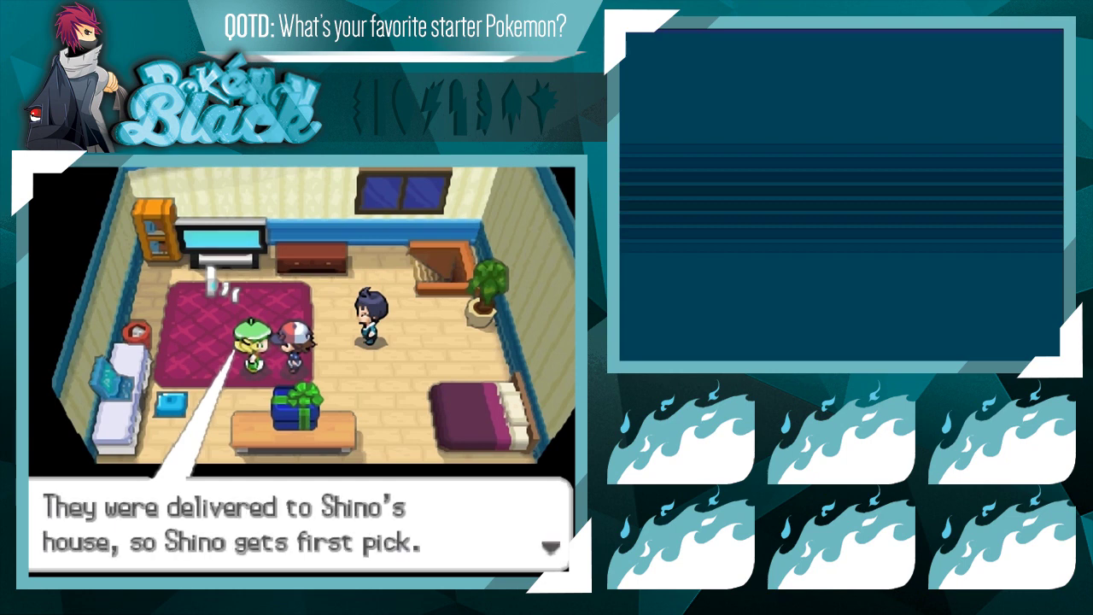
{"action": "key", "text": "x"}
{"action": "key", "text": "x"}
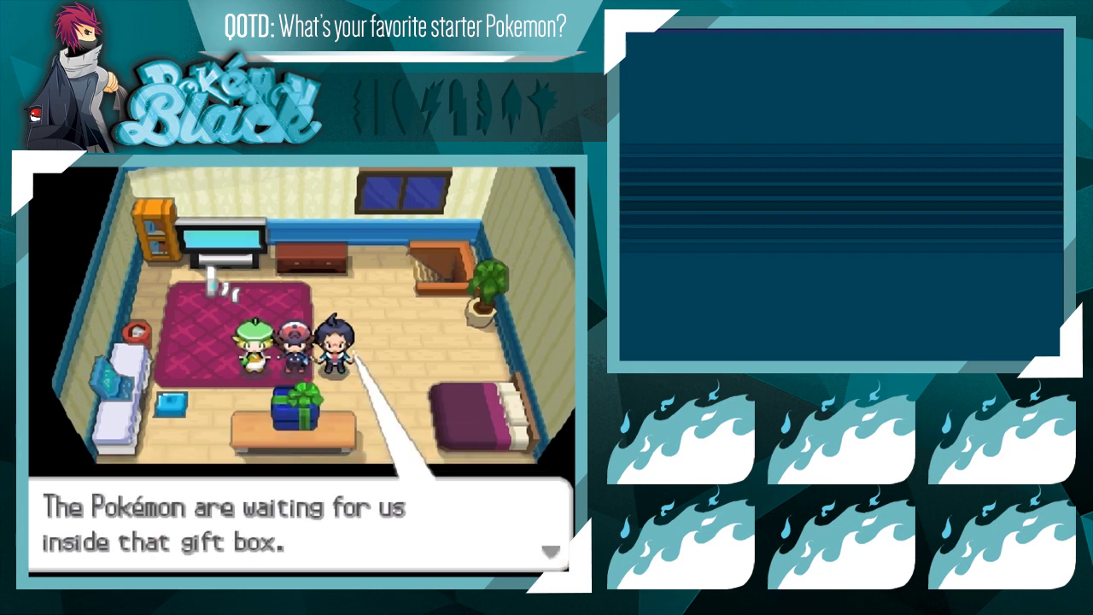
{"action": "key", "text": "x"}
{"action": "key", "text": "x"}
{"action": "key", "text": "x"}
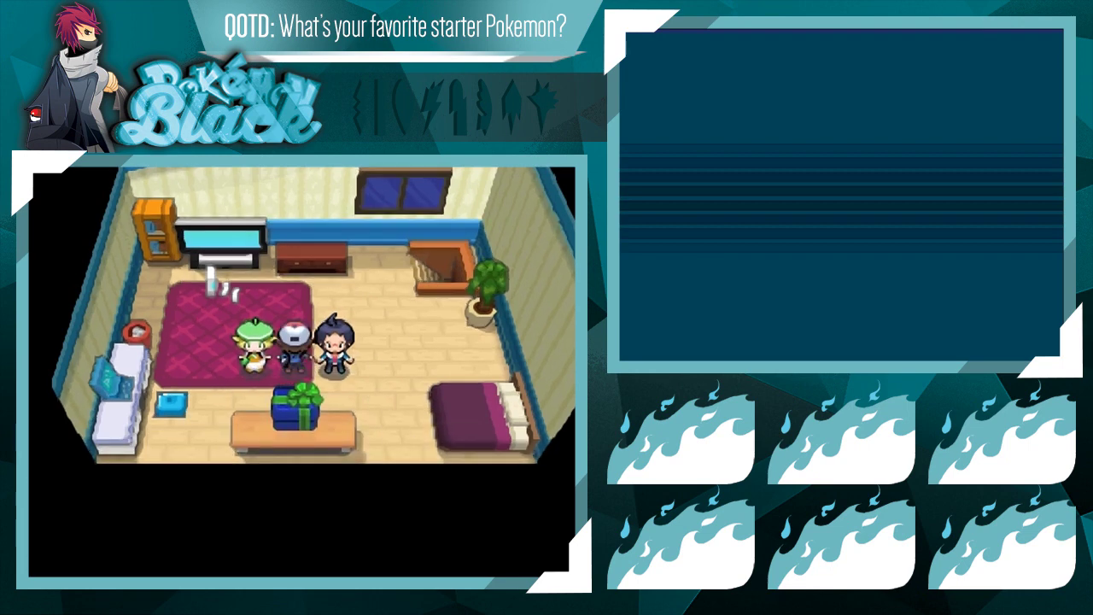
- Start saving the game progress in the Nuvema Town bedroom and confirm the save
{"action": "key", "text": "s"}
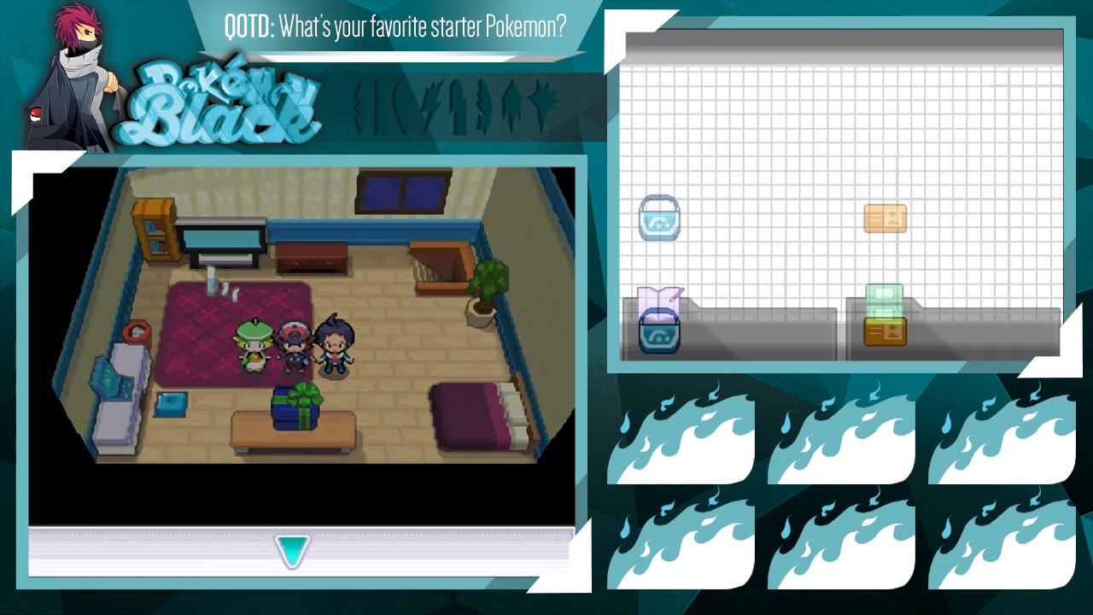
{"action": "key", "text": "Down"}
{"action": "key", "text": "x"}
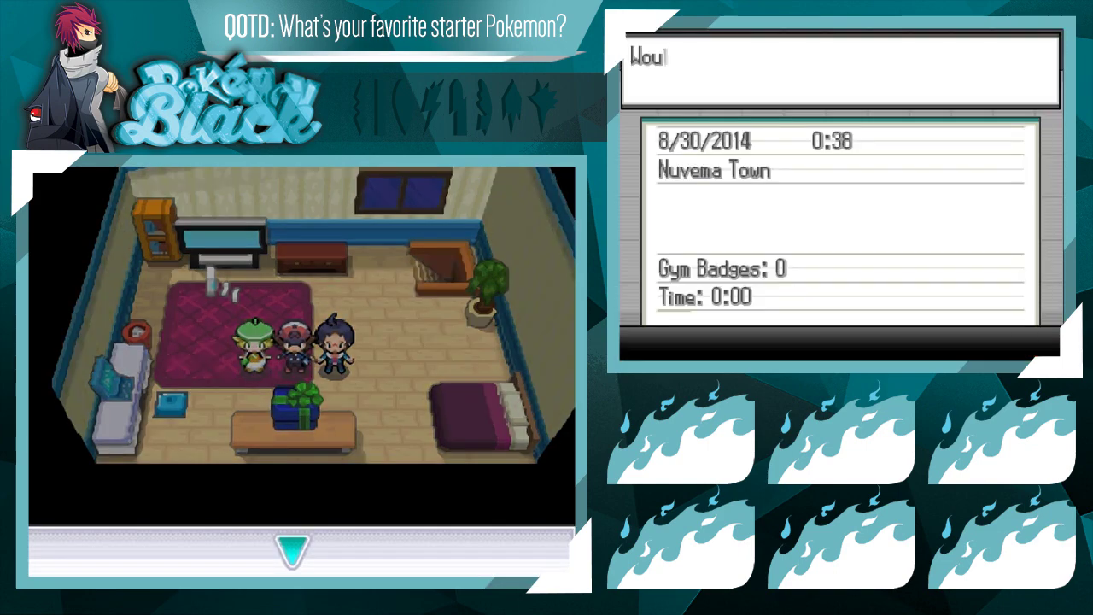
{"action": "key", "text": "x"}
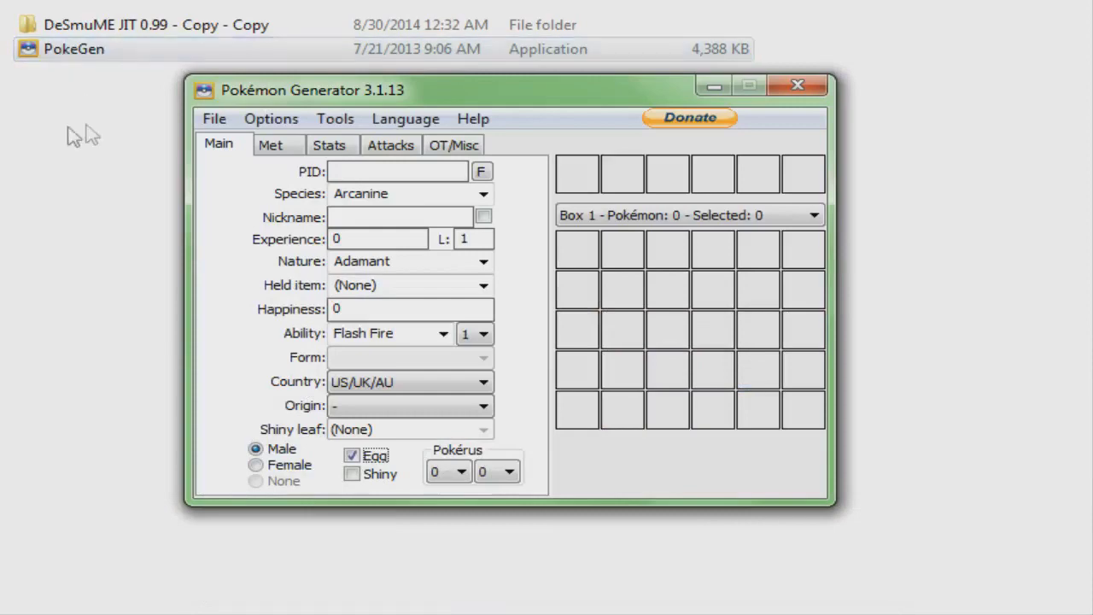
- Browse to the Battery folder inside DeSmuME JIT 0.99 - Copy - Copy and locate the Pokemon Black.dsv save
{"action": "left_click", "coordinate": [70, 35]}
{"action": "double_click", "coordinate": [70, 34]}
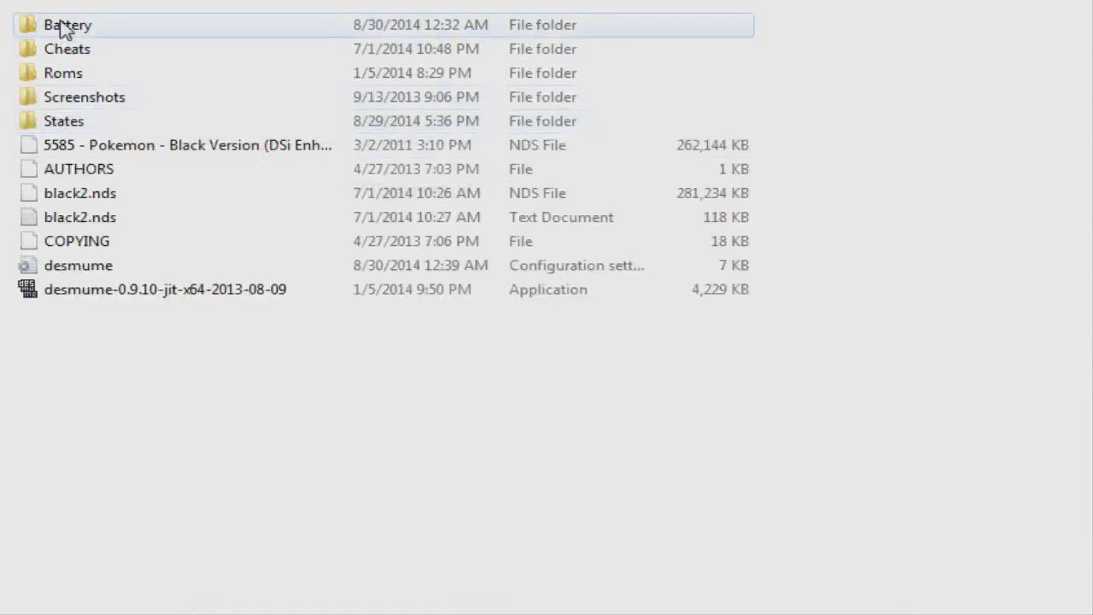
{"action": "double_click", "coordinate": [66, 26]}
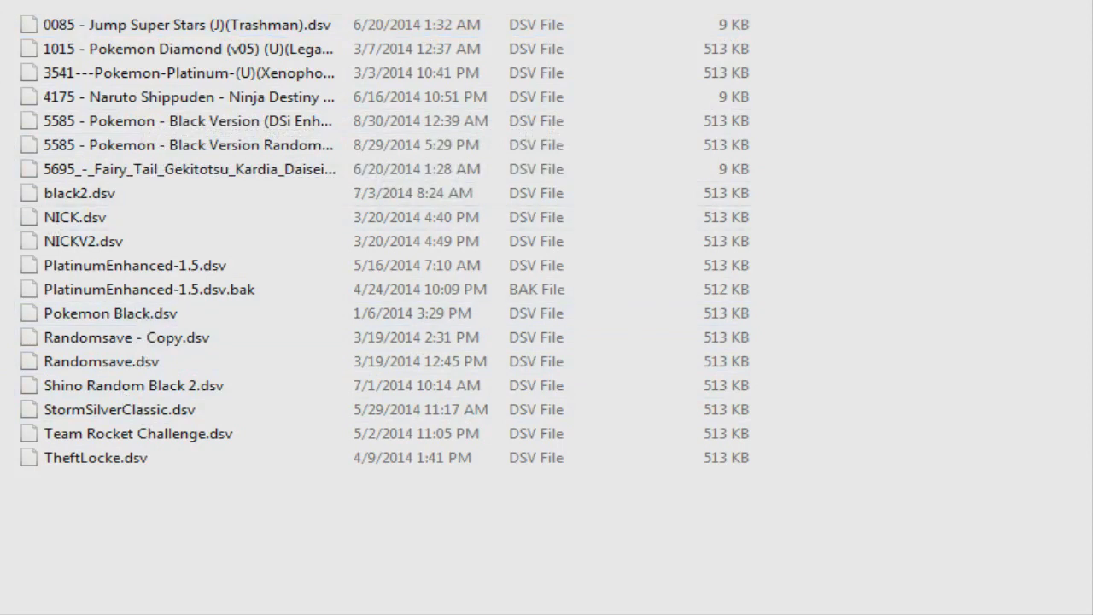
{"action": "key", "text": "BackSpace"}
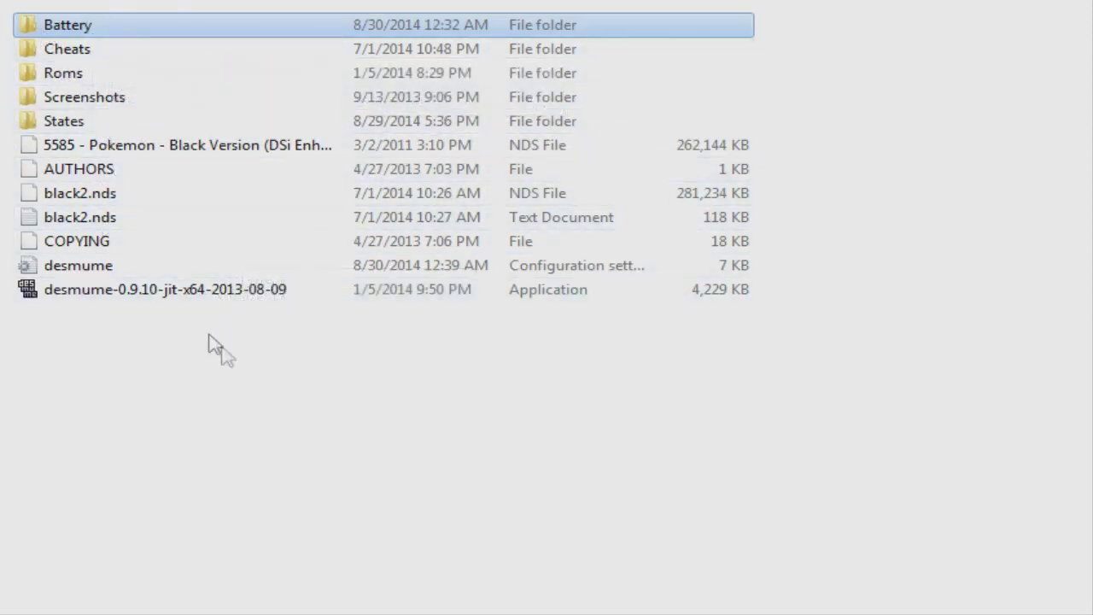
{"action": "double_click", "coordinate": [92, 33]}
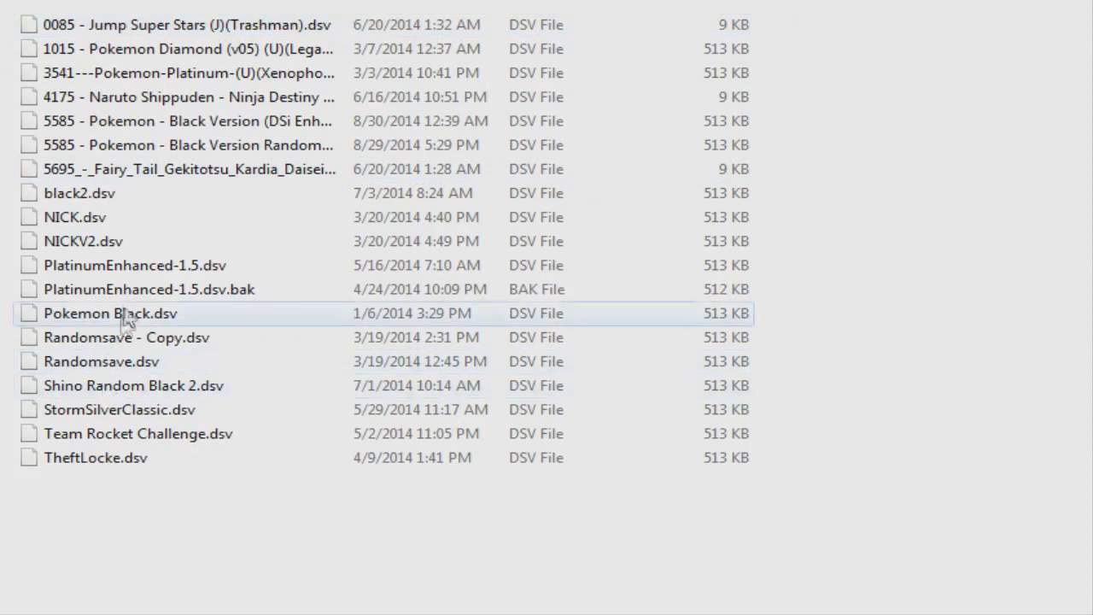
{"action": "left_click", "coordinate": [150, 325]}
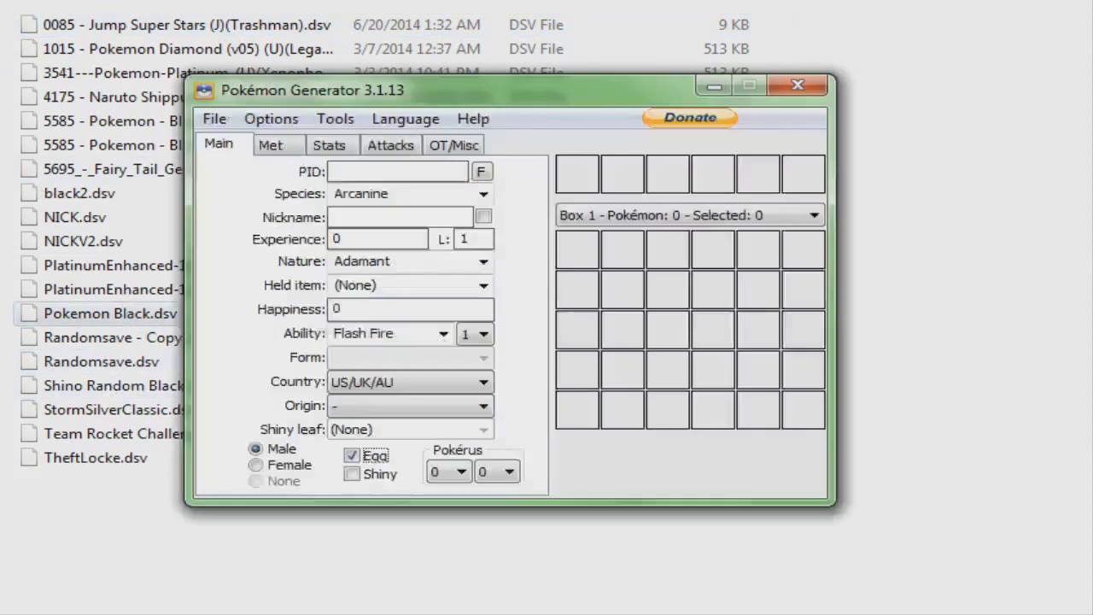
- Switch to Pokémon Generator and load the save file Pokemon Black.dsv from the Battery folder
{"action": "left_click", "coordinate": [215, 118]}
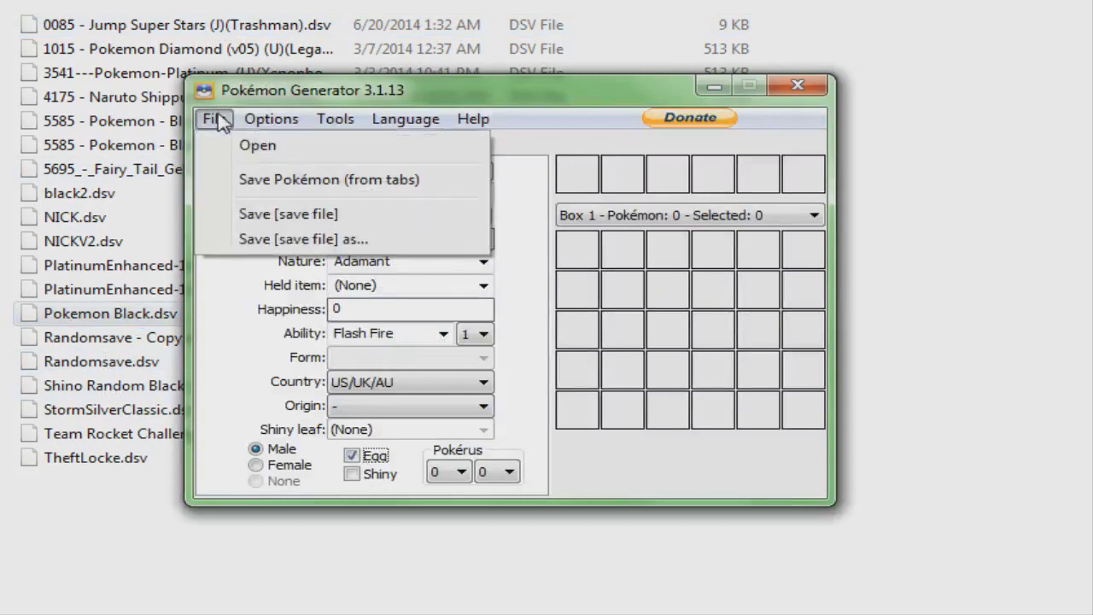
{"action": "left_click", "coordinate": [251, 152]}
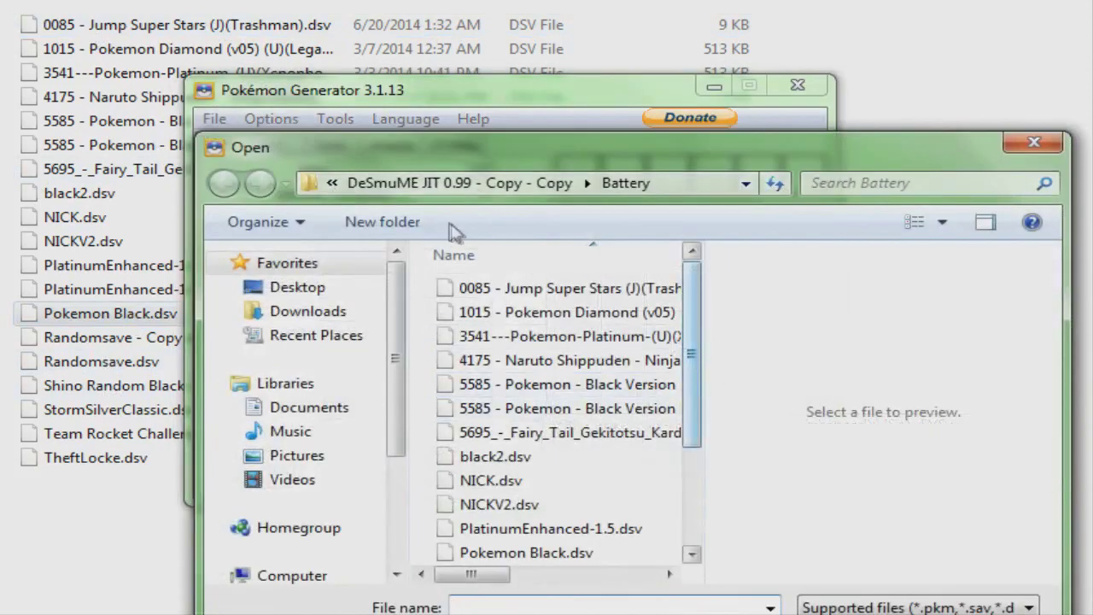
{"action": "left_click_drag", "start_coordinate": [688, 374], "coordinate": [689, 422]}
{"action": "left_click", "coordinate": [529, 475]}
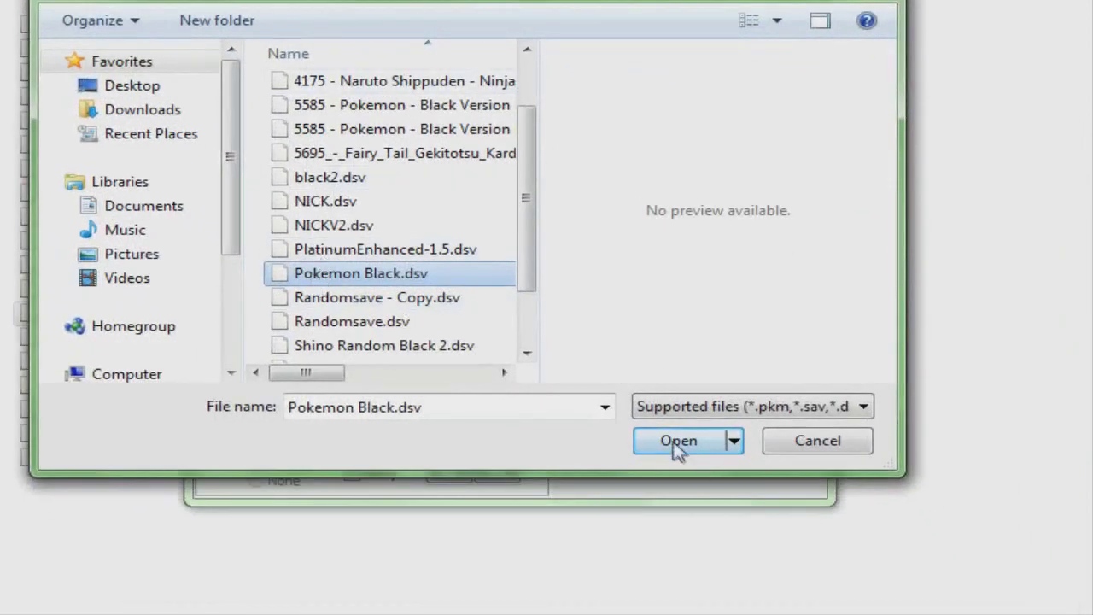
{"action": "left_click", "coordinate": [677, 450]}
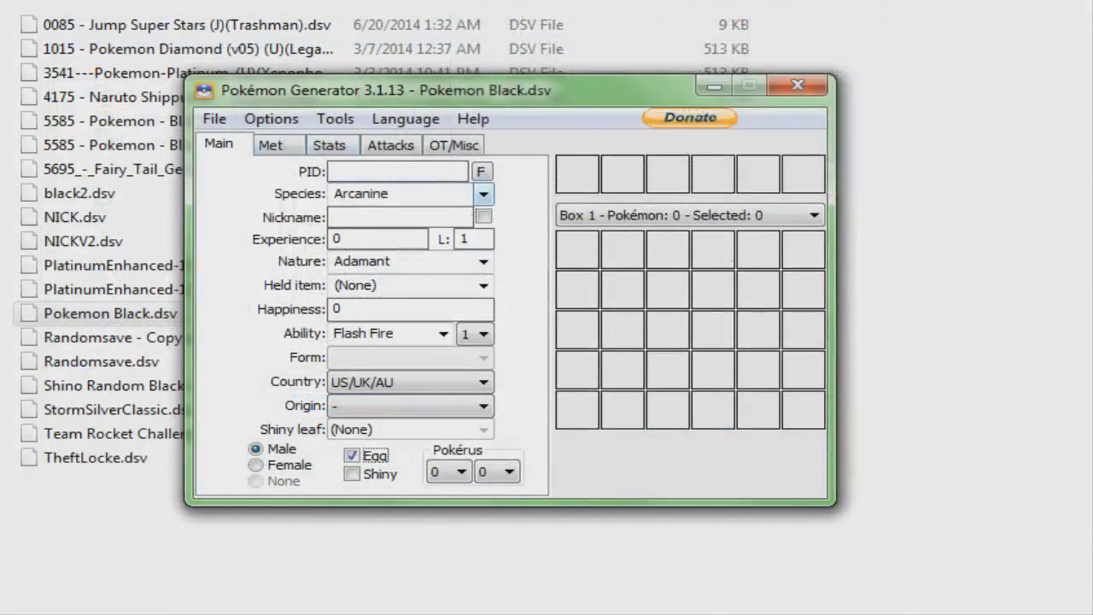
- Nickname the Arcanine egg SpitFire and close the character table
{"action": "left_click", "coordinate": [401, 217]}
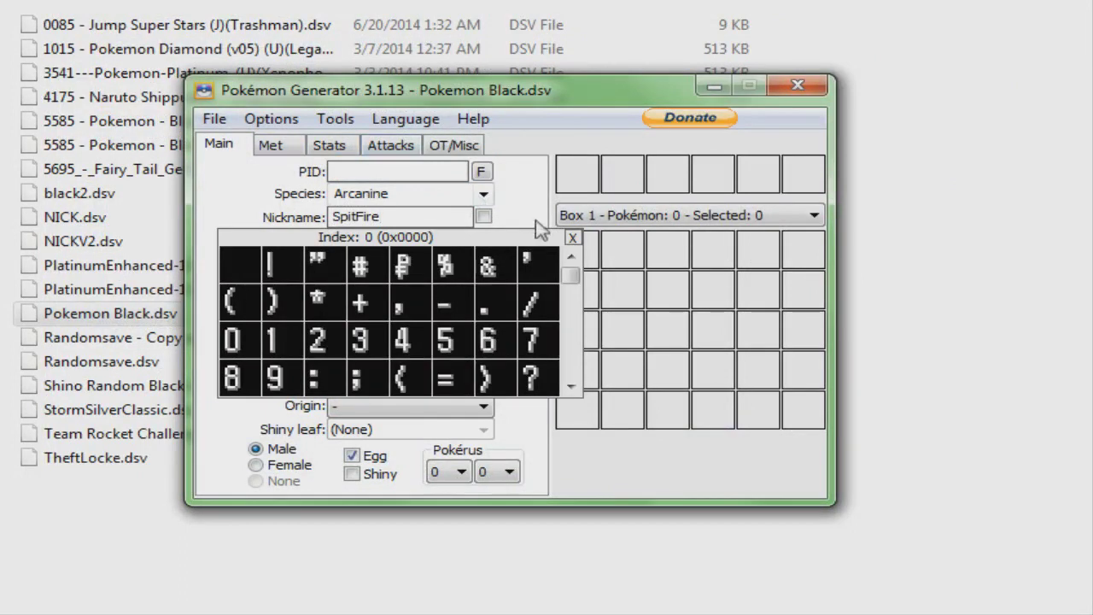
{"action": "left_click", "coordinate": [572, 239]}
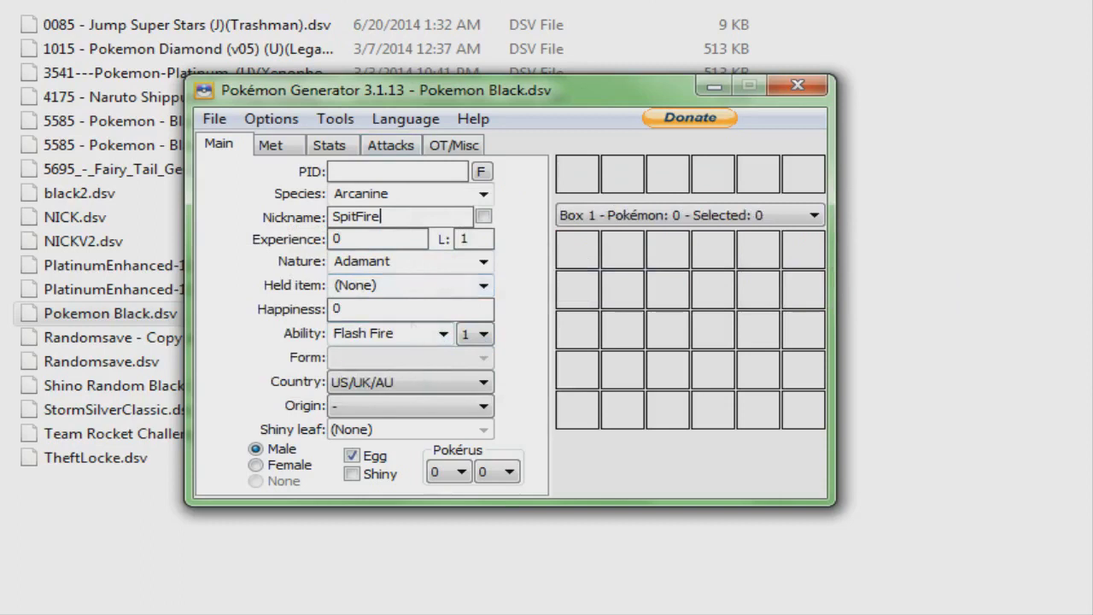
{"action": "left_click", "coordinate": [352, 456]}
- Randomize the Arcanine's IVs and EVs
{"action": "left_click", "coordinate": [285, 154]}
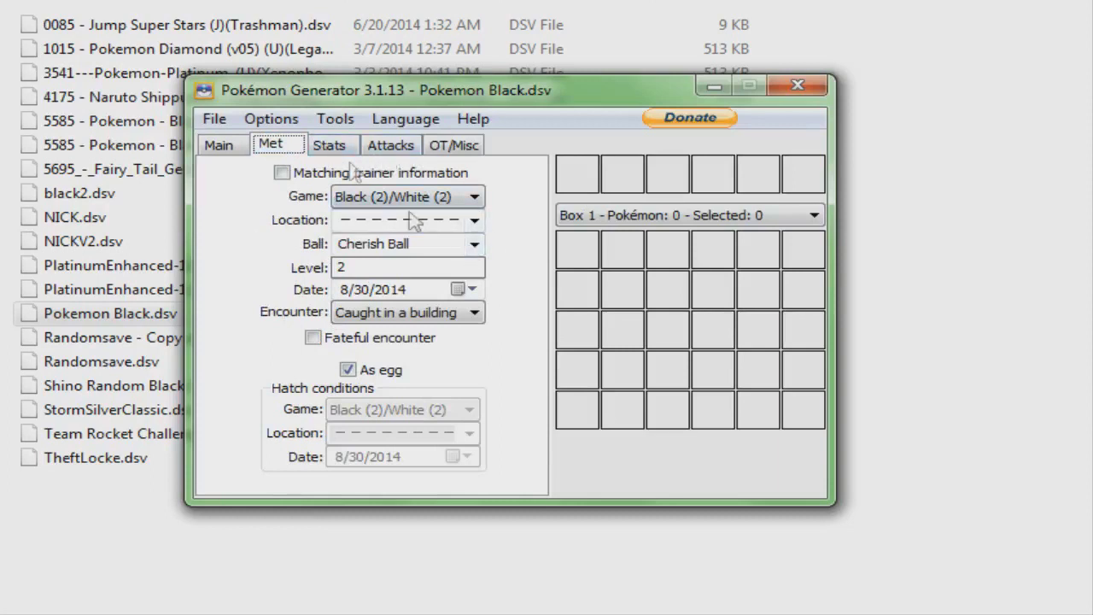
{"action": "left_click", "coordinate": [329, 146]}
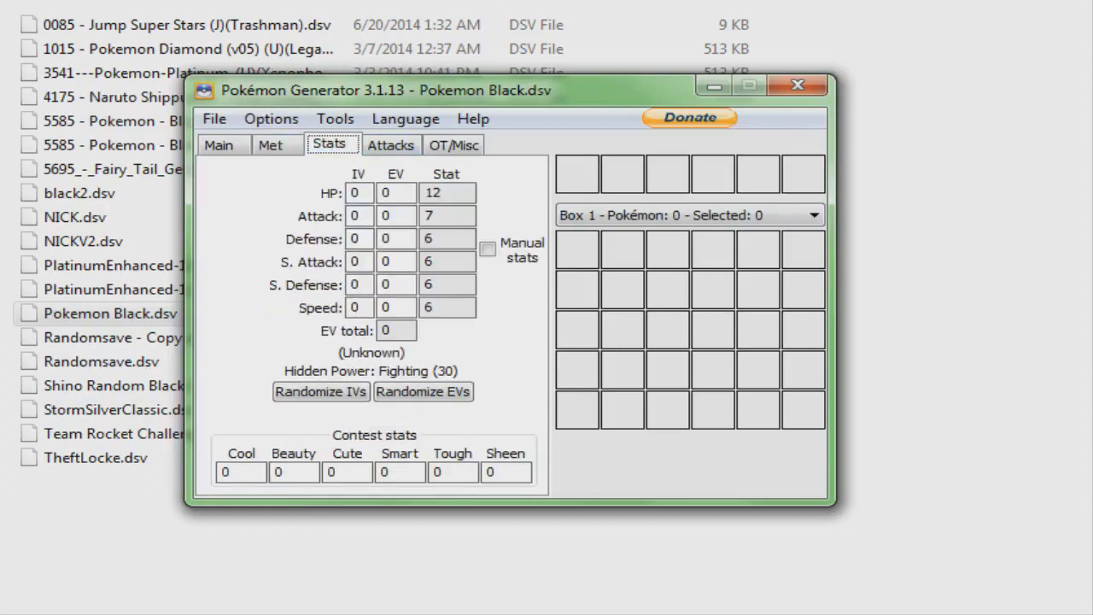
{"action": "left_click", "coordinate": [320, 391]}
{"action": "left_click", "coordinate": [419, 395]}
{"action": "left_click", "coordinate": [353, 395]}
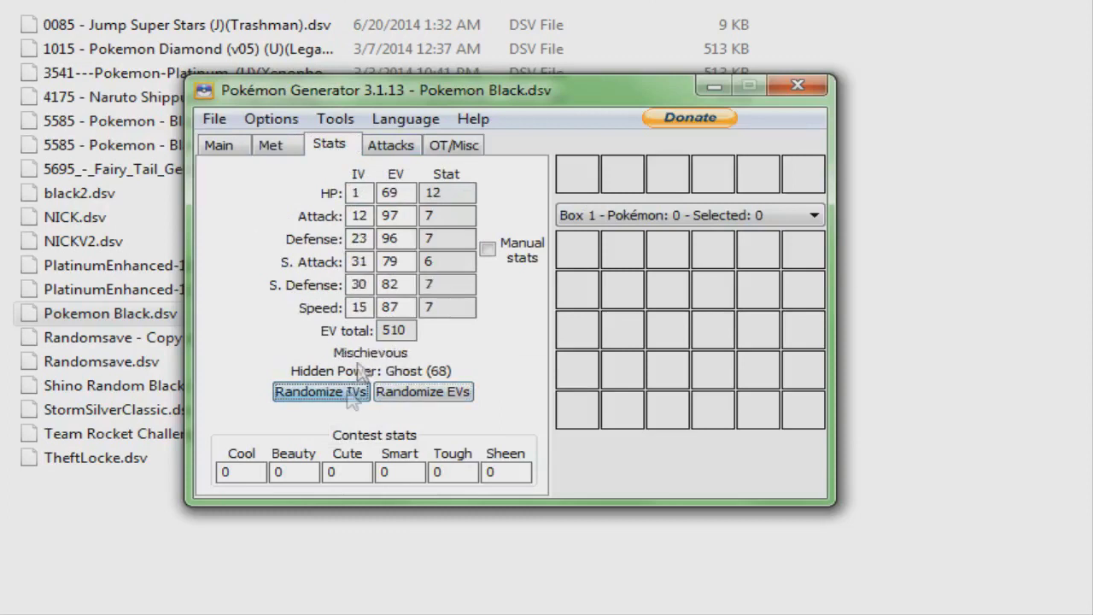
- Review the Arcanine's attacks, trainer information, met details and stats
{"action": "left_click", "coordinate": [397, 154]}
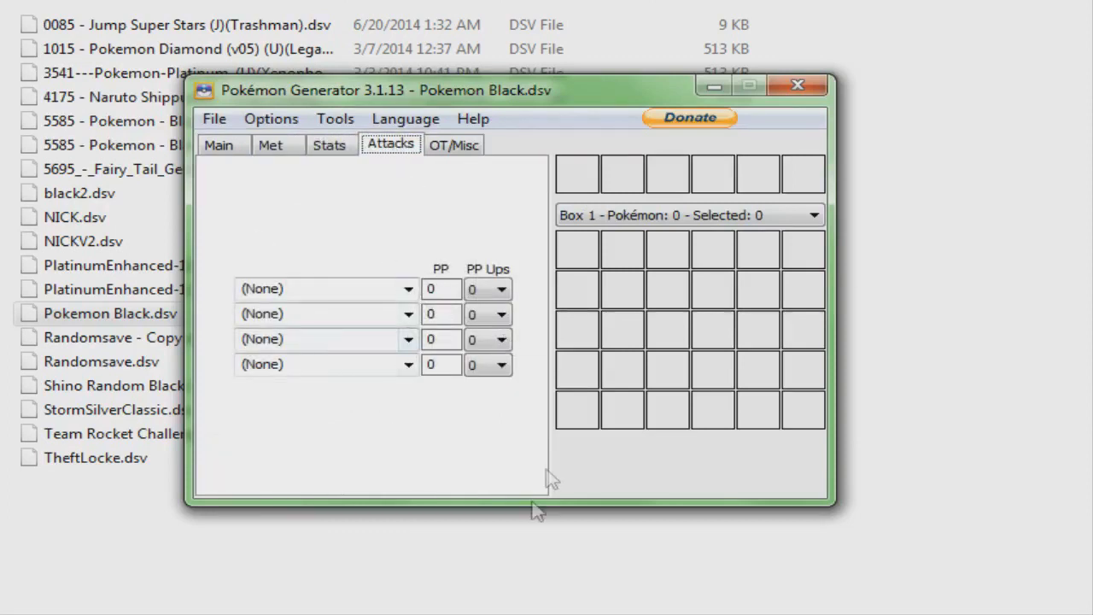
{"action": "left_click", "coordinate": [464, 154]}
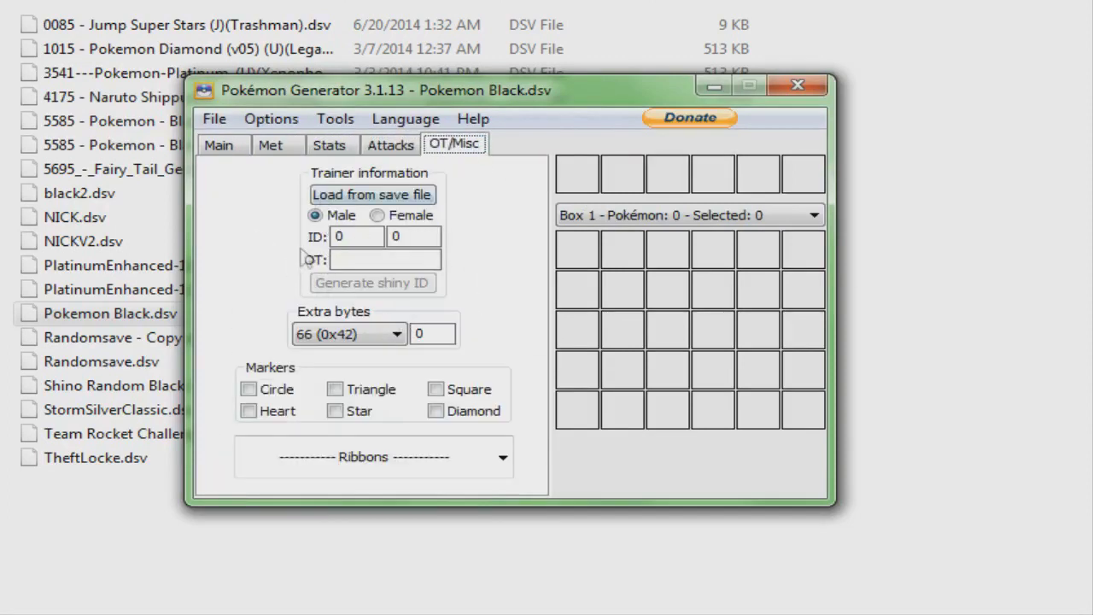
{"action": "left_click", "coordinate": [271, 146]}
{"action": "left_click", "coordinate": [329, 146]}
{"action": "left_click", "coordinate": [397, 147]}
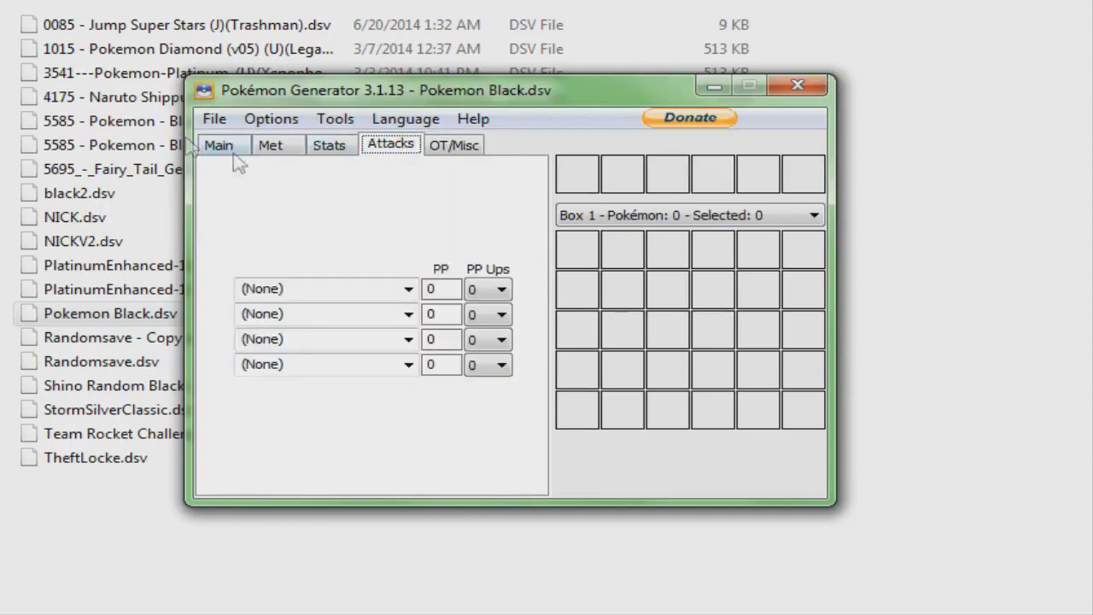
{"action": "left_click", "coordinate": [441, 146]}
- Place the configured Arcanine egg in the first slot of Box 1
{"action": "left_click", "coordinate": [243, 146]}
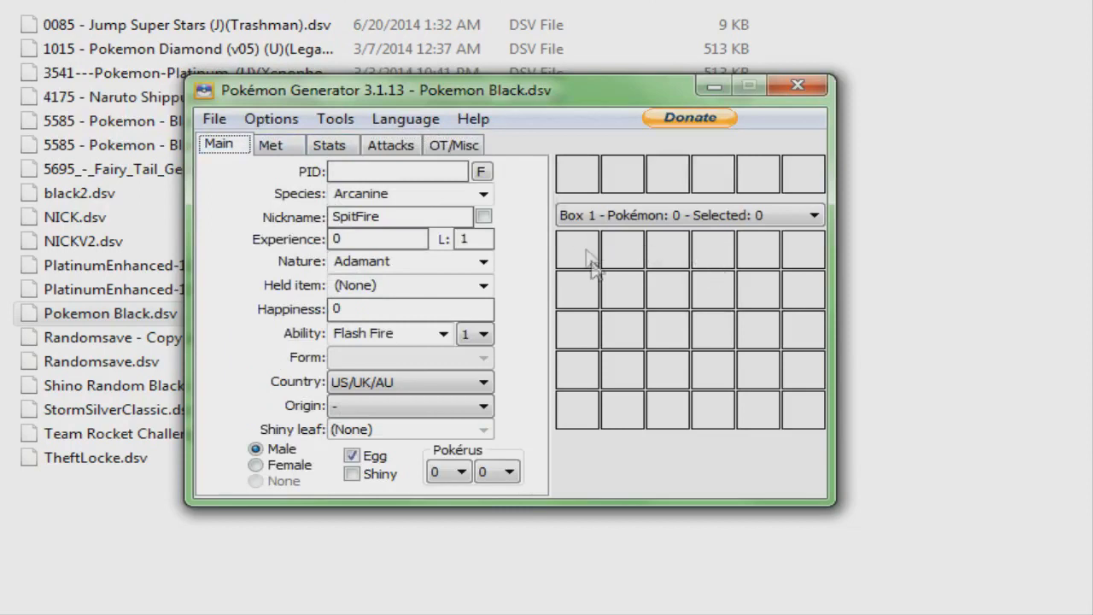
{"action": "right_click", "coordinate": [593, 265]}
{"action": "left_click", "coordinate": [615, 293]}
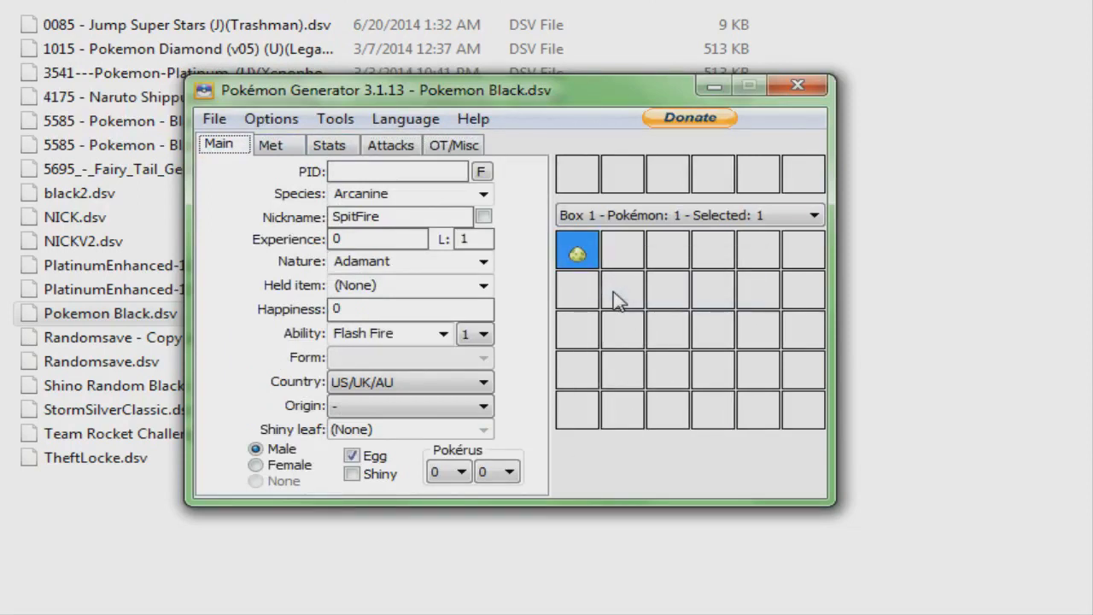
{"action": "left_click", "coordinate": [214, 119]}
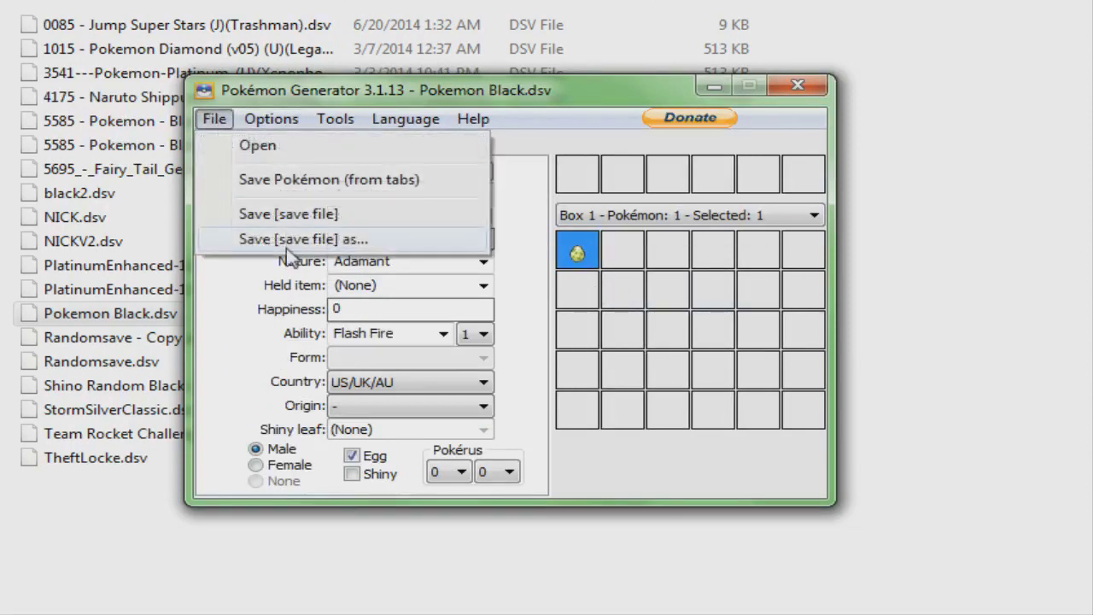
{"action": "left_click", "coordinate": [355, 240]}
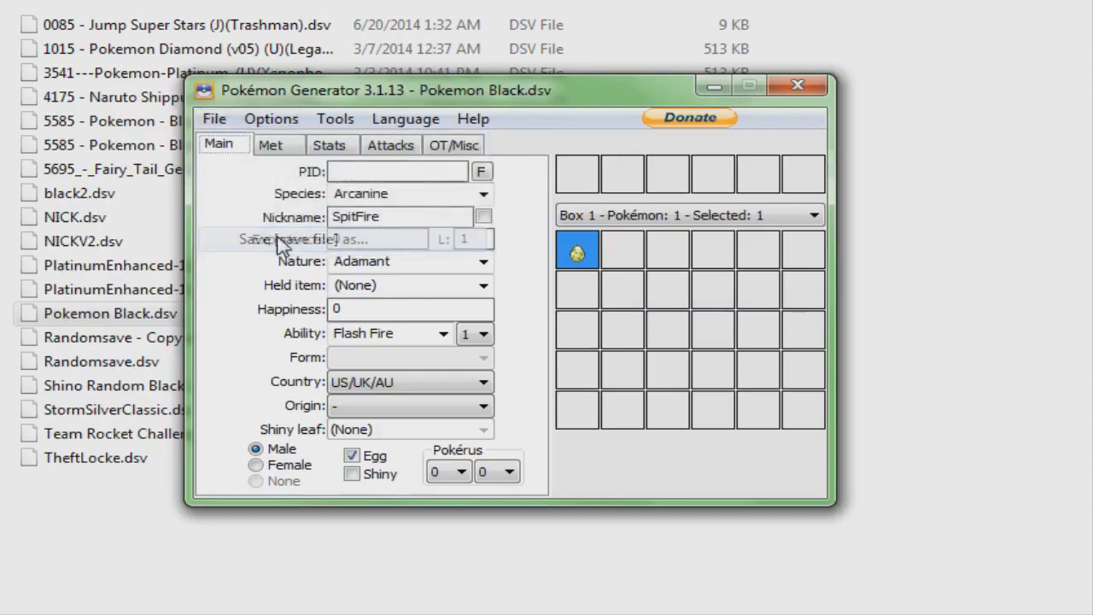
{"action": "left_click", "coordinate": [394, 402]}
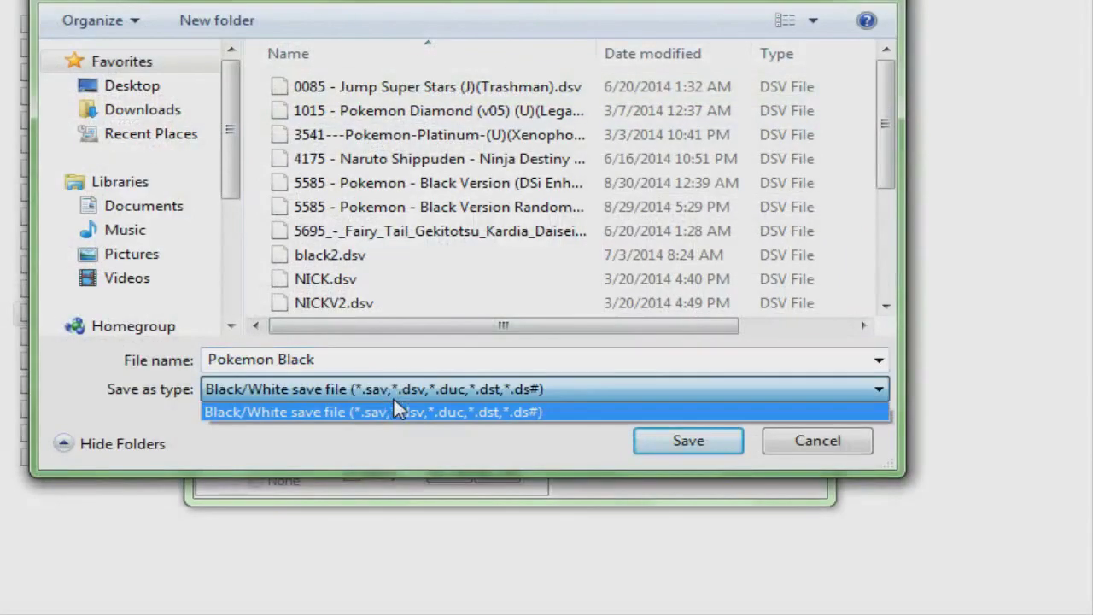
{"action": "left_click", "coordinate": [395, 405]}
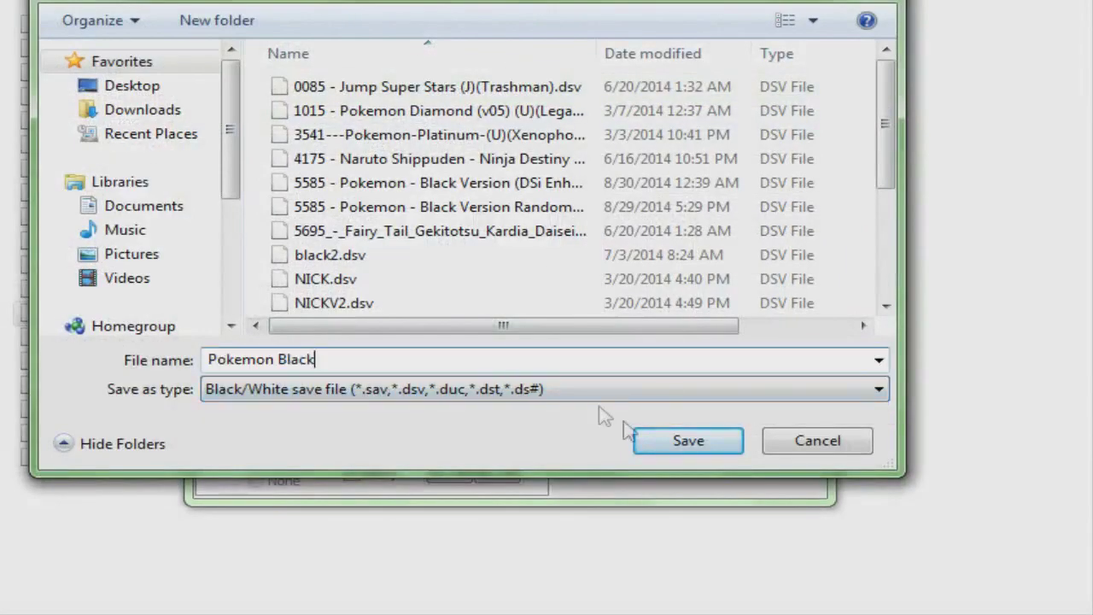
{"action": "left_click", "coordinate": [726, 453]}
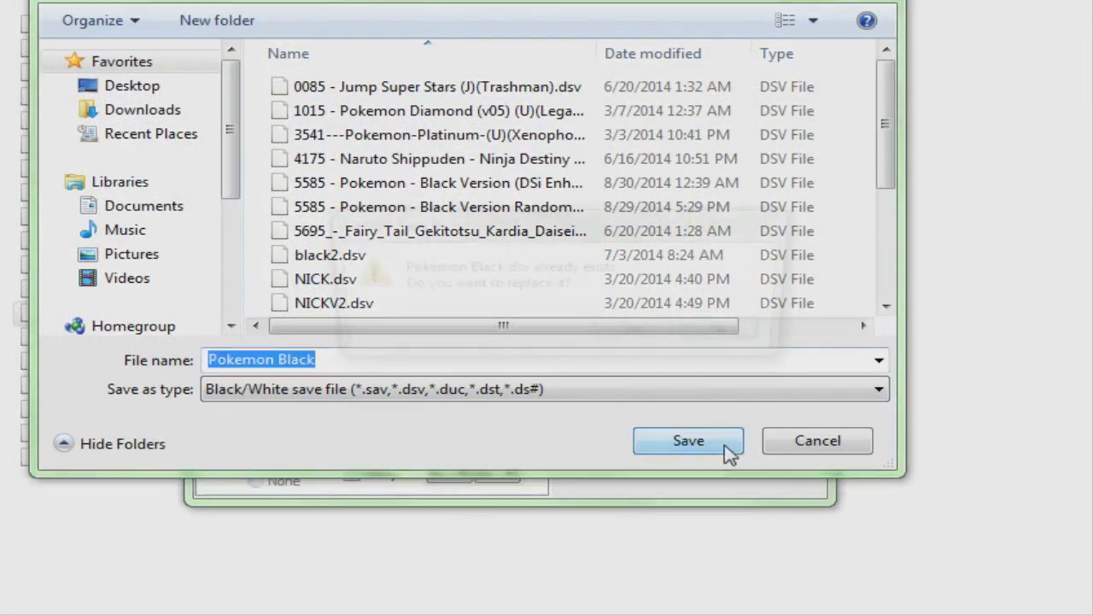
{"action": "left_click", "coordinate": [732, 335]}
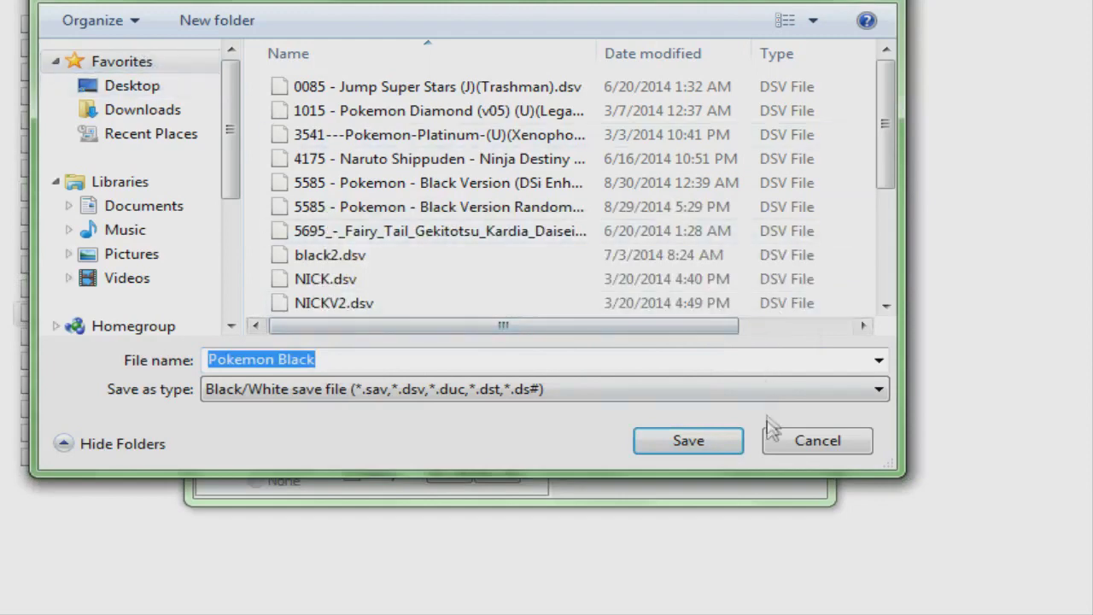
{"action": "left_click", "coordinate": [818, 439]}
{"action": "left_click", "coordinate": [213, 119]}
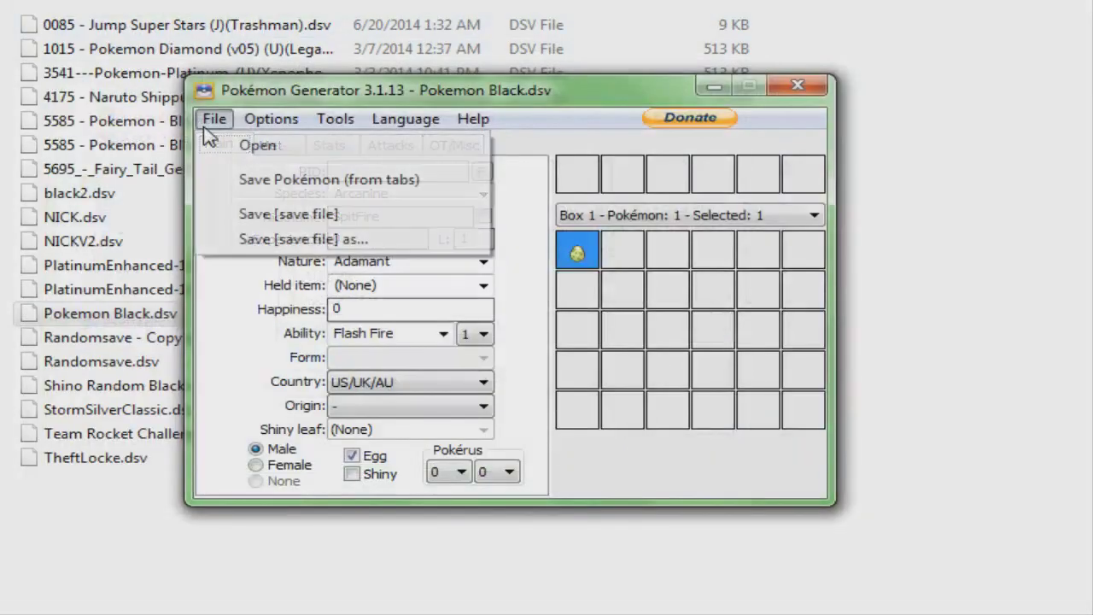
{"action": "left_click", "coordinate": [254, 183]}
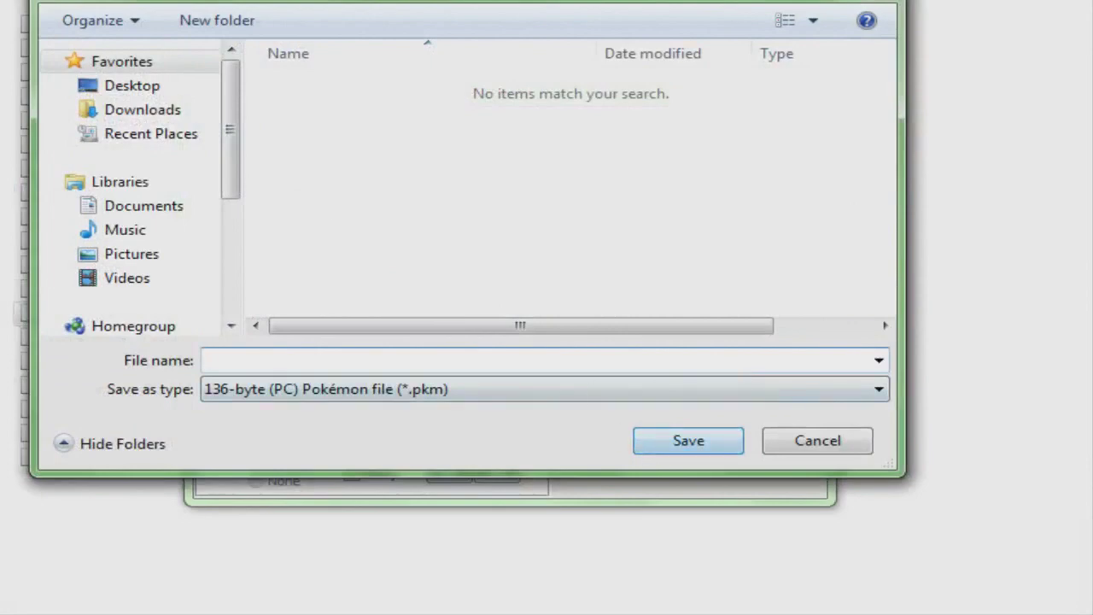
{"action": "left_click", "coordinate": [818, 440]}
- Export the Arcanine egg from the tabs to the Desktop as a 136-byte (PC) Pokémon file named SpitFire
{"action": "left_click", "coordinate": [214, 119]}
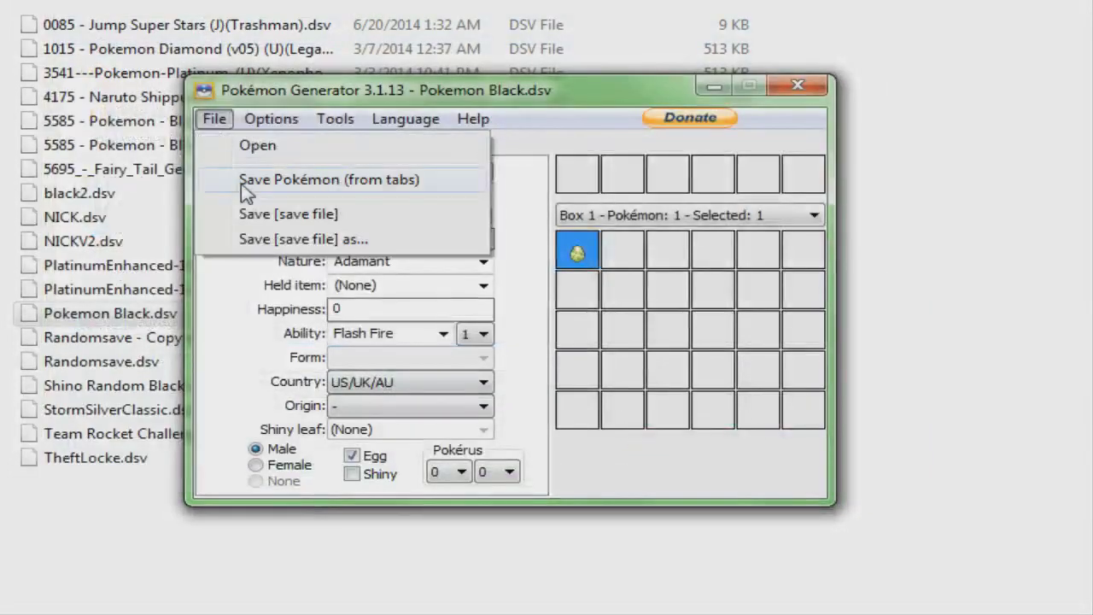
{"action": "left_click", "coordinate": [248, 182]}
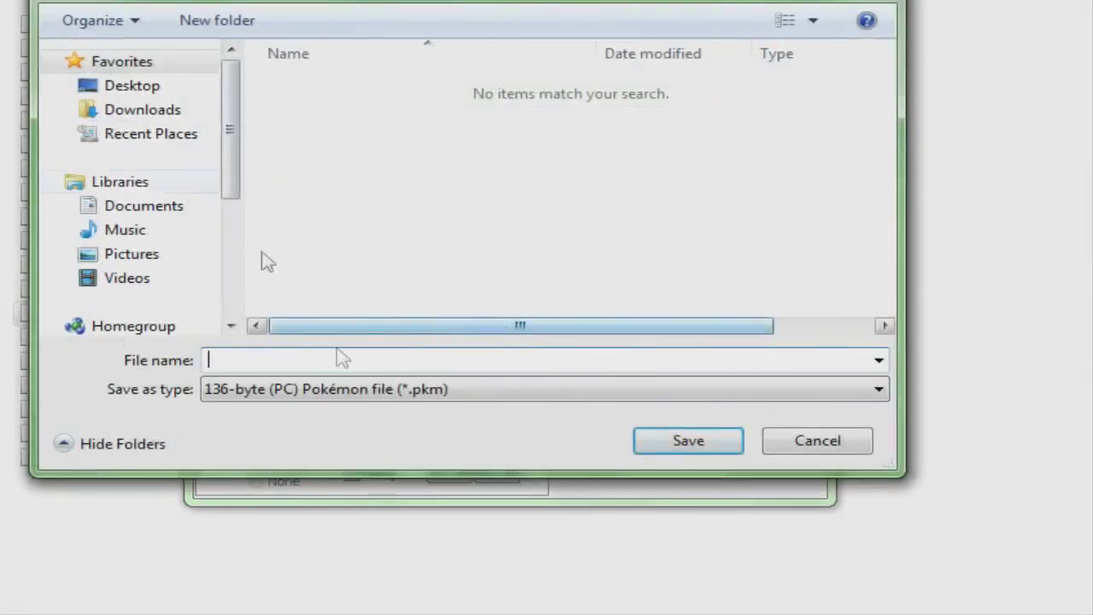
{"action": "left_click", "coordinate": [153, 87]}
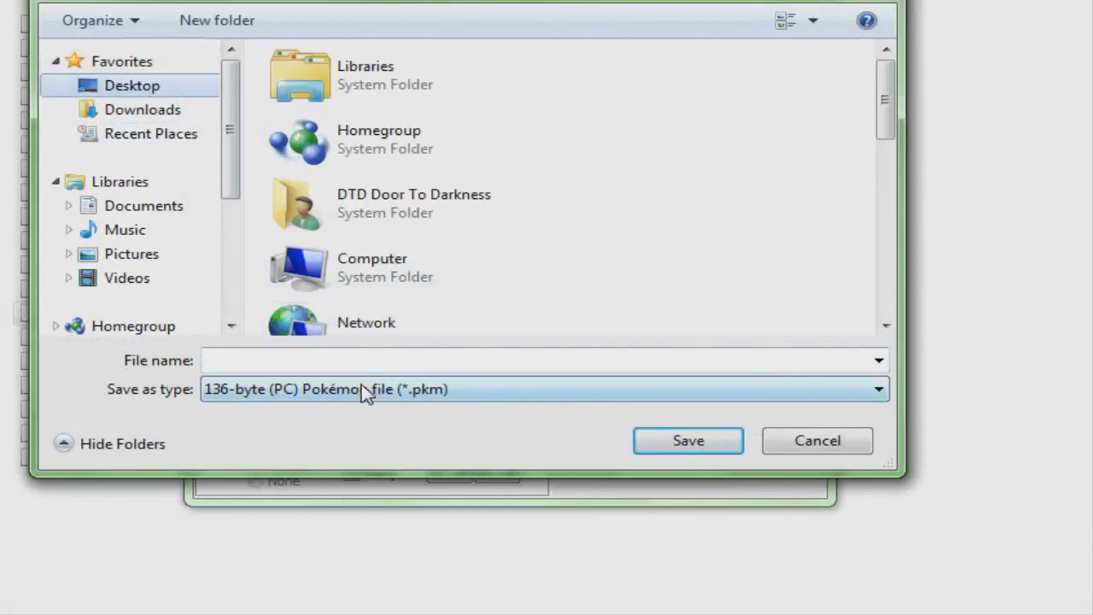
{"action": "left_click", "coordinate": [209, 360]}
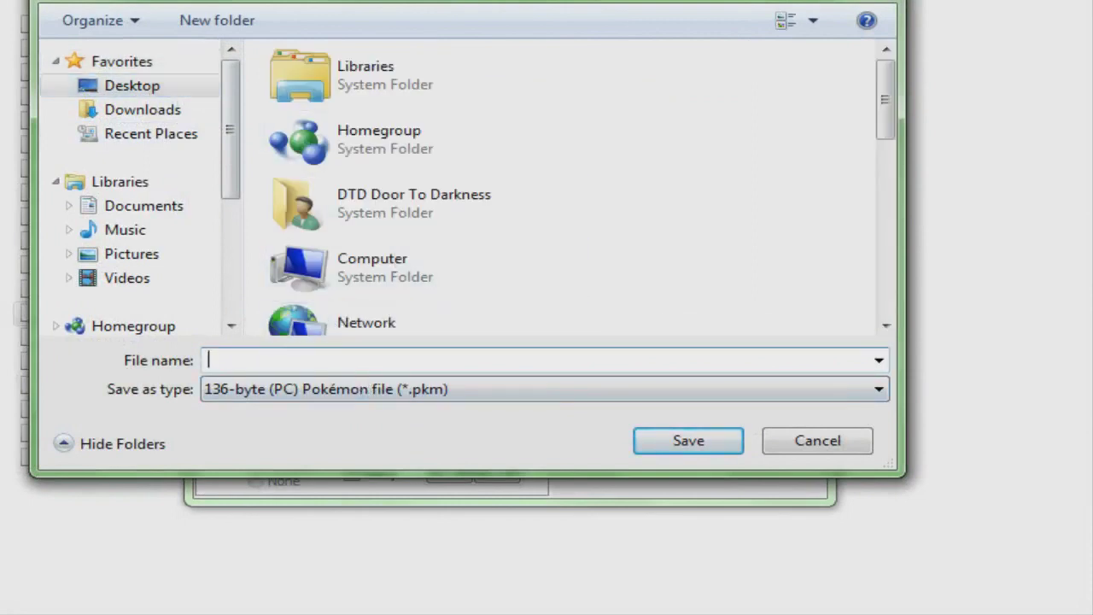
{"action": "type", "text": "Pokemon"}
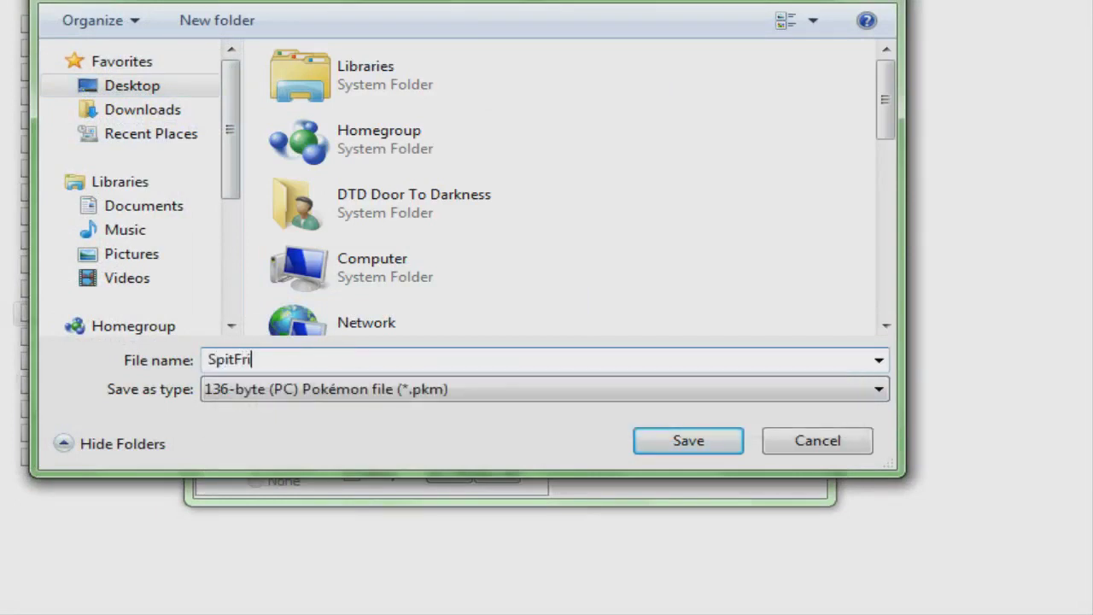
{"action": "type", "text": "e"}
{"action": "key", "text": "Return"}
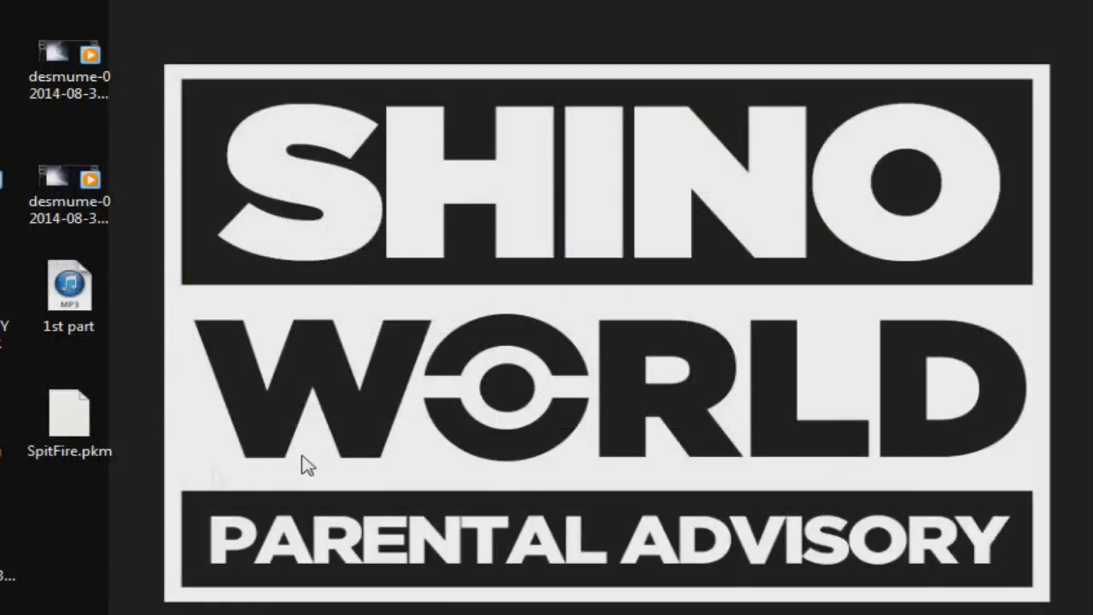
- Move SpitFire.pkm from the desktop into the emulator's Battery folder
{"action": "left_click", "coordinate": [73, 417]}
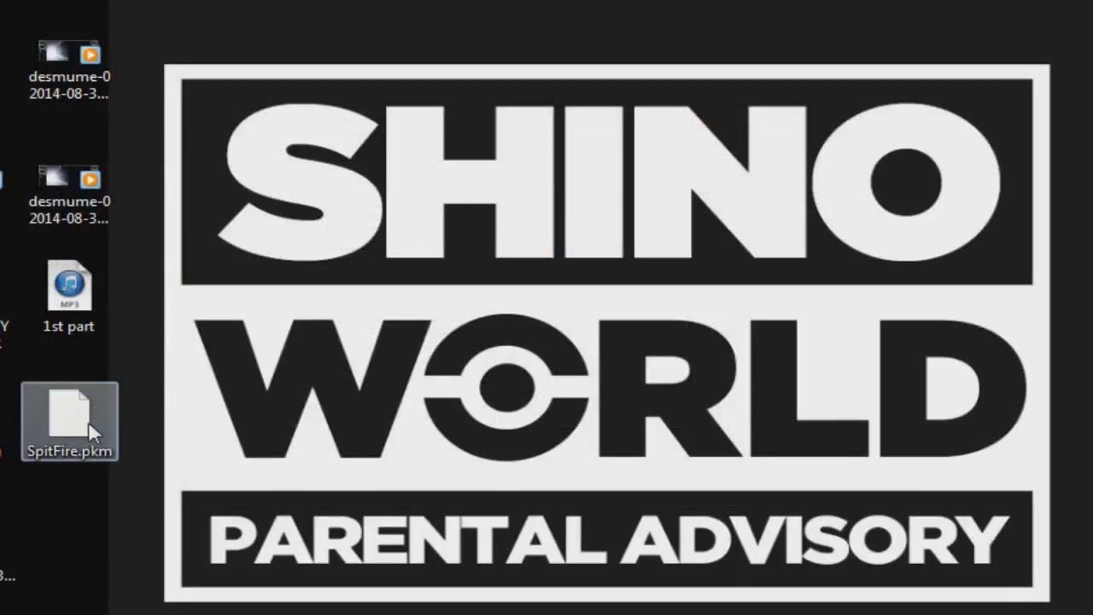
{"action": "left_click_drag", "start_coordinate": [77, 418], "coordinate": [850, 290]}
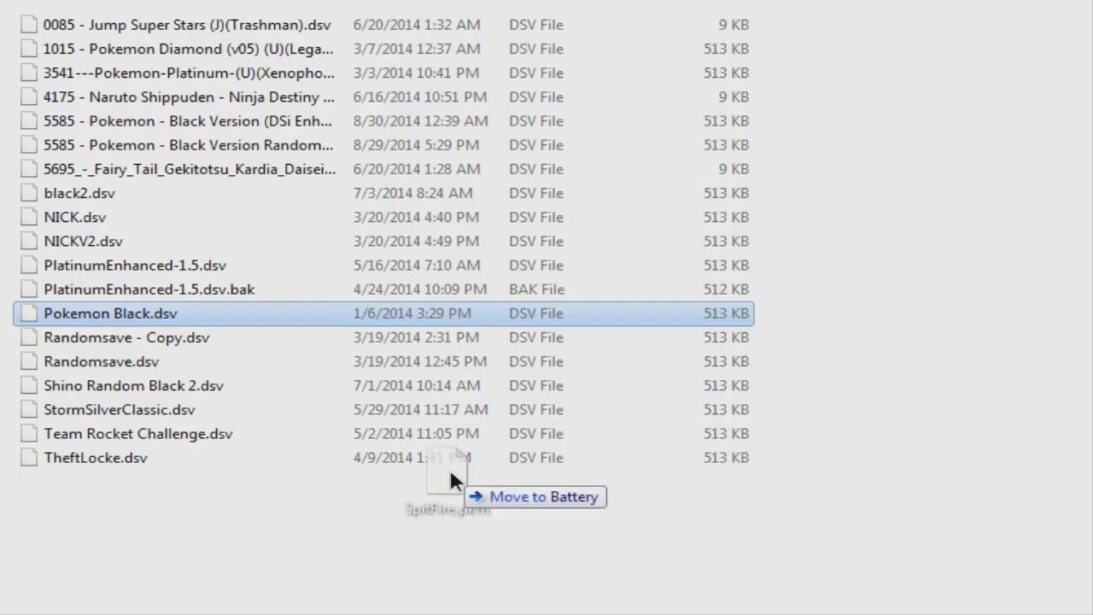
{"action": "left_click_drag", "start_coordinate": [450, 469], "coordinate": [419, 517]}
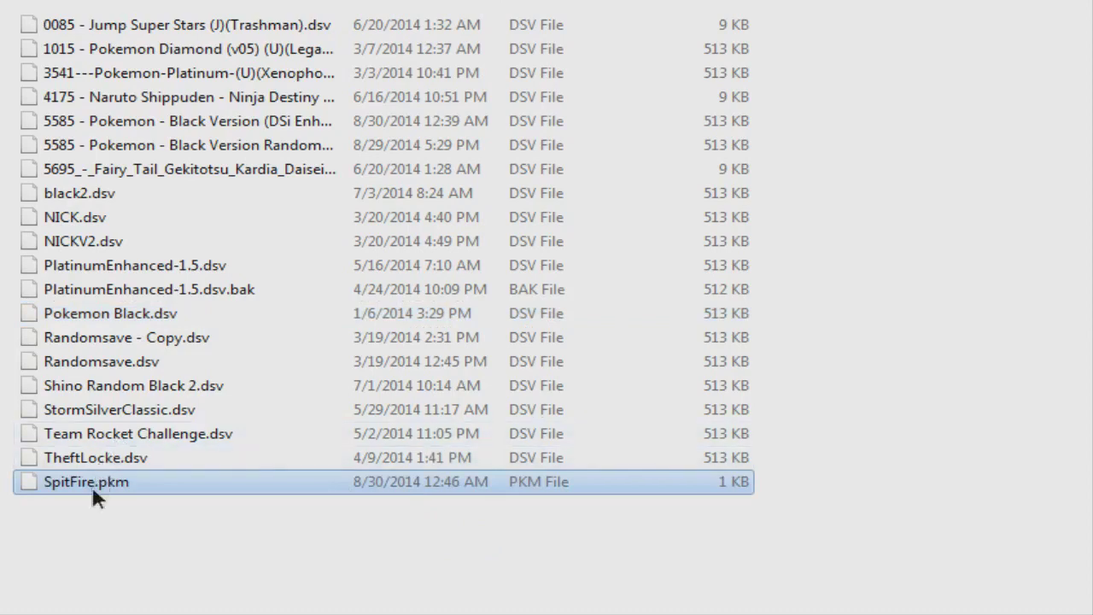
- Move SpitFire.pkm out of the Battery folder back to the desktop
{"action": "left_click_drag", "start_coordinate": [85, 459], "coordinate": [188, 333]}
{"action": "key", "text": "BackSpace"}
{"action": "key", "text": "Return"}
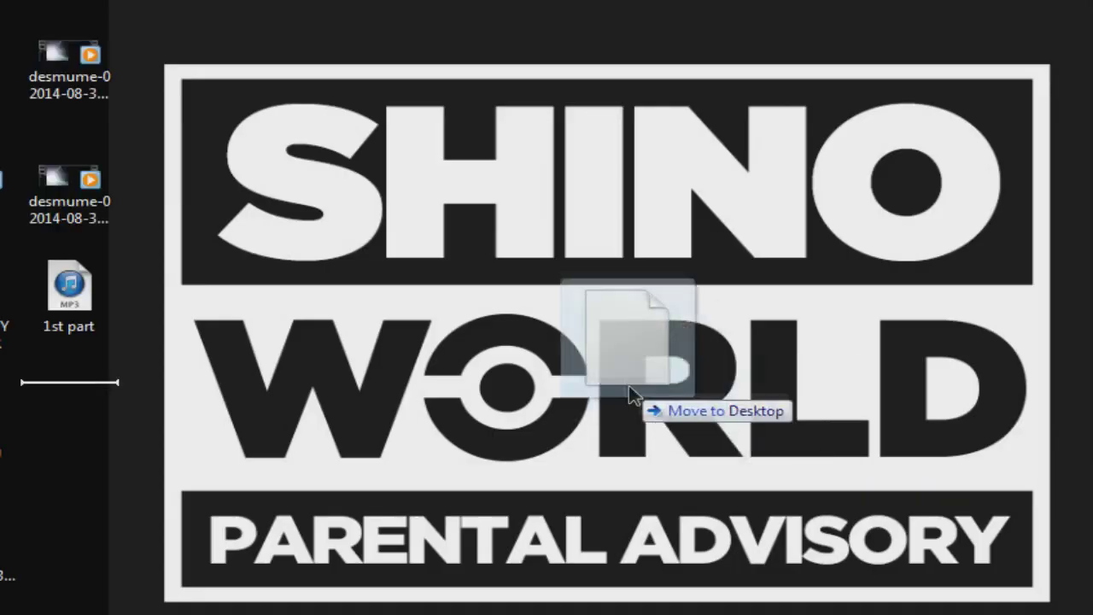
{"action": "left_click_drag", "start_coordinate": [629, 391], "coordinate": [619, 372]}
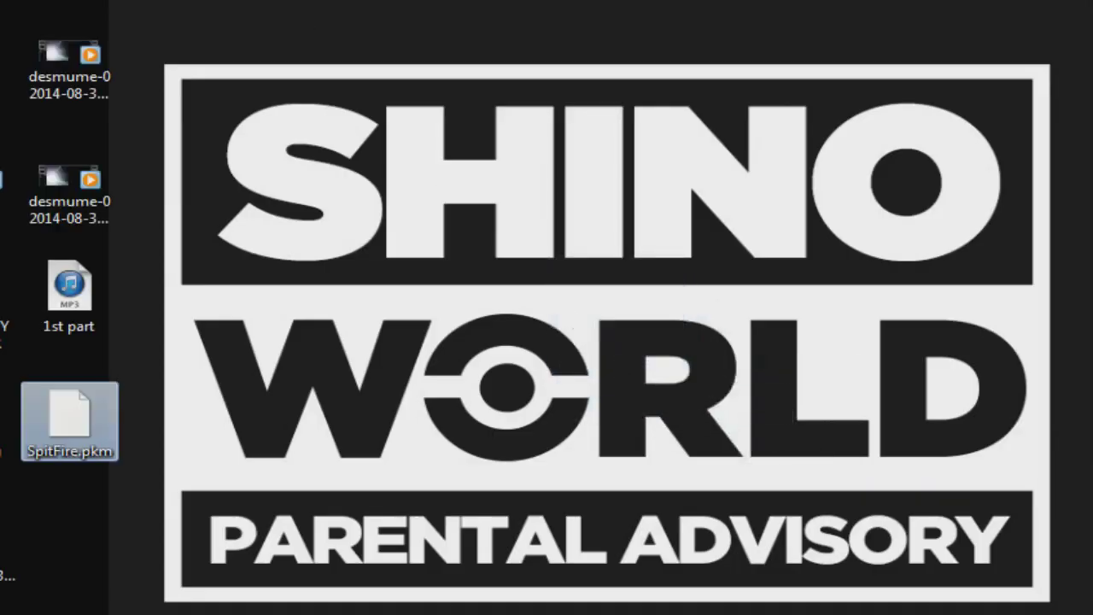
- Move SpitFire.pkm from the desktop into the DeSmuME JIT 0.99 - Copy - Copy folder, one level above Battery
{"action": "key", "text": "alt+Tab"}
{"action": "key", "text": "BackSpace"}
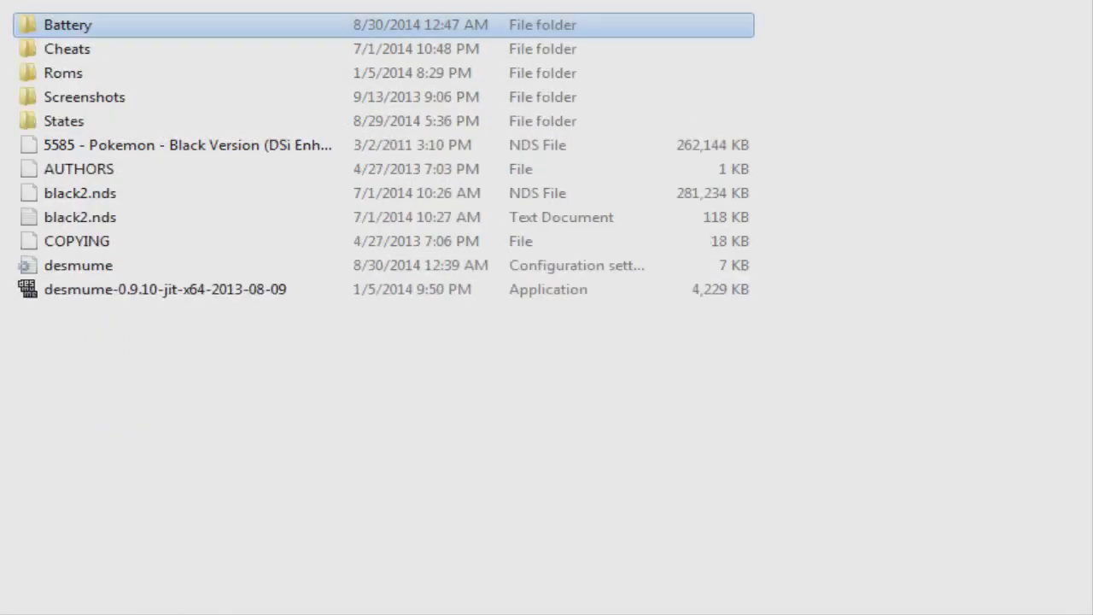
{"action": "key", "text": "alt+Tab"}
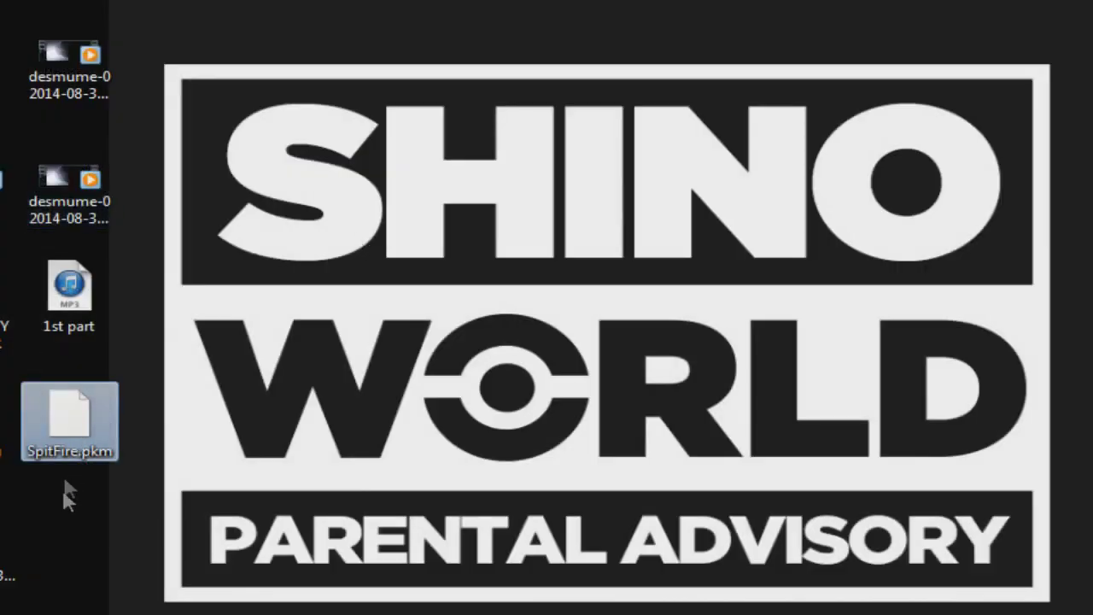
{"action": "left_click_drag", "start_coordinate": [68, 419], "coordinate": [1092, 422]}
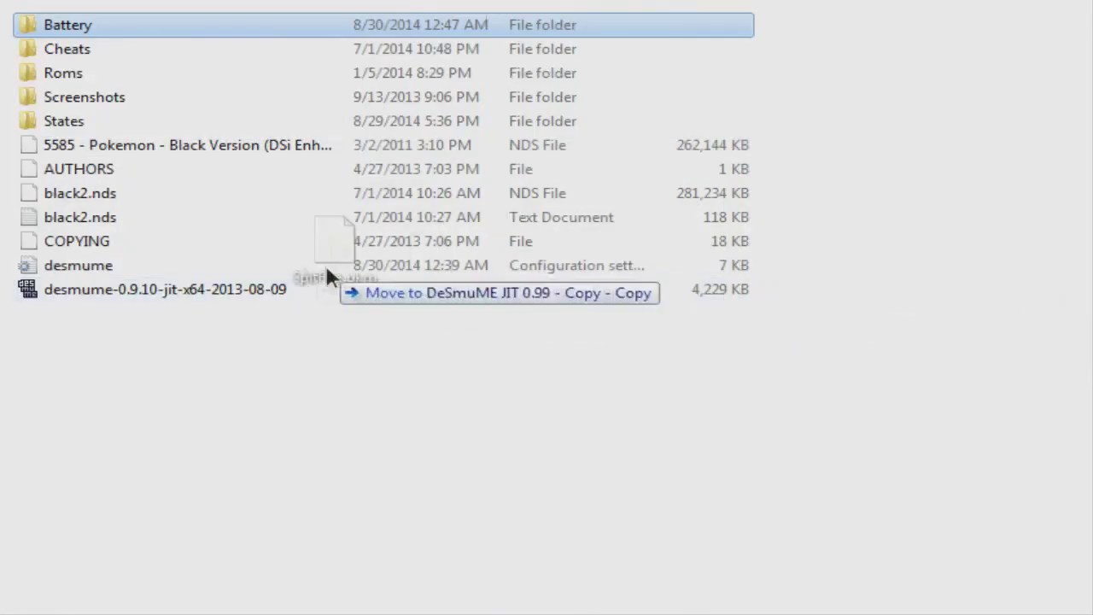
{"action": "left_click_drag", "start_coordinate": [324, 262], "coordinate": [230, 357]}
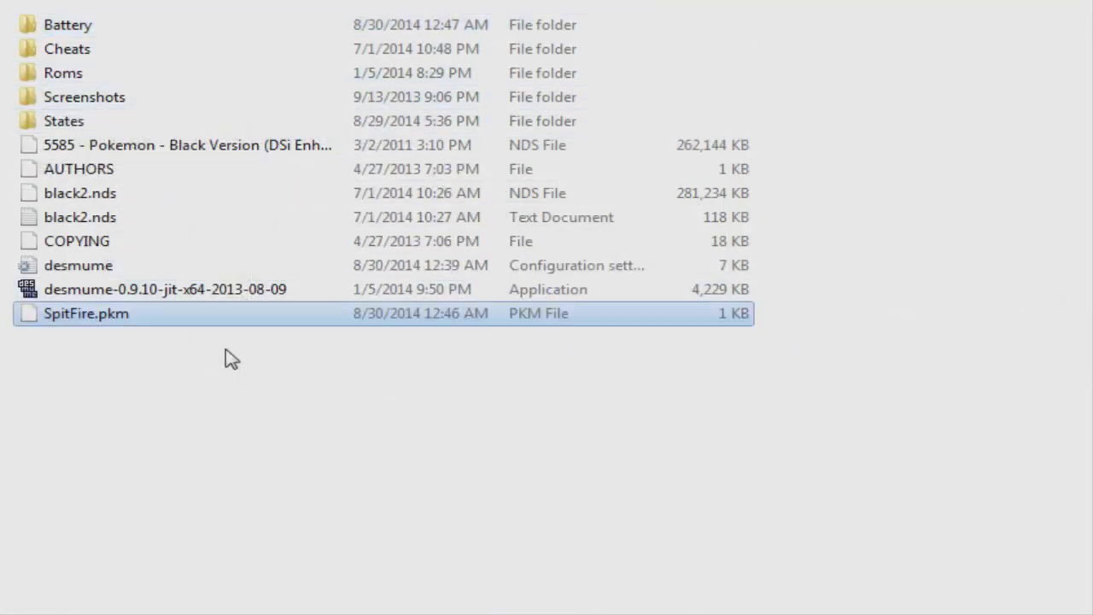
{"action": "left_click_drag", "start_coordinate": [210, 315], "coordinate": [186, 343]}
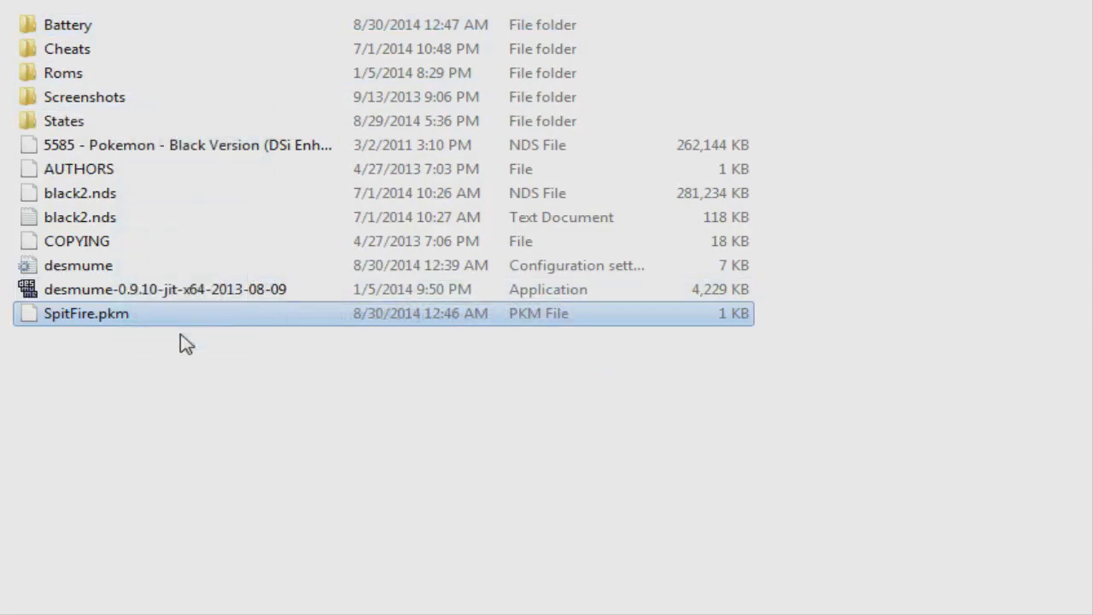